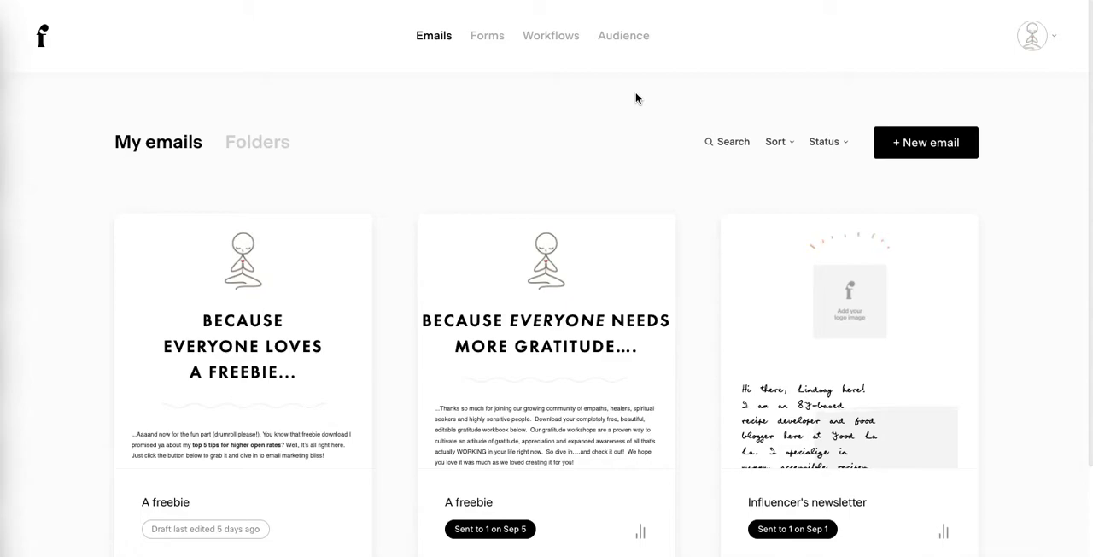
# - Start a new email and look through the full gallery of email templates
pyautogui.click(926, 147)
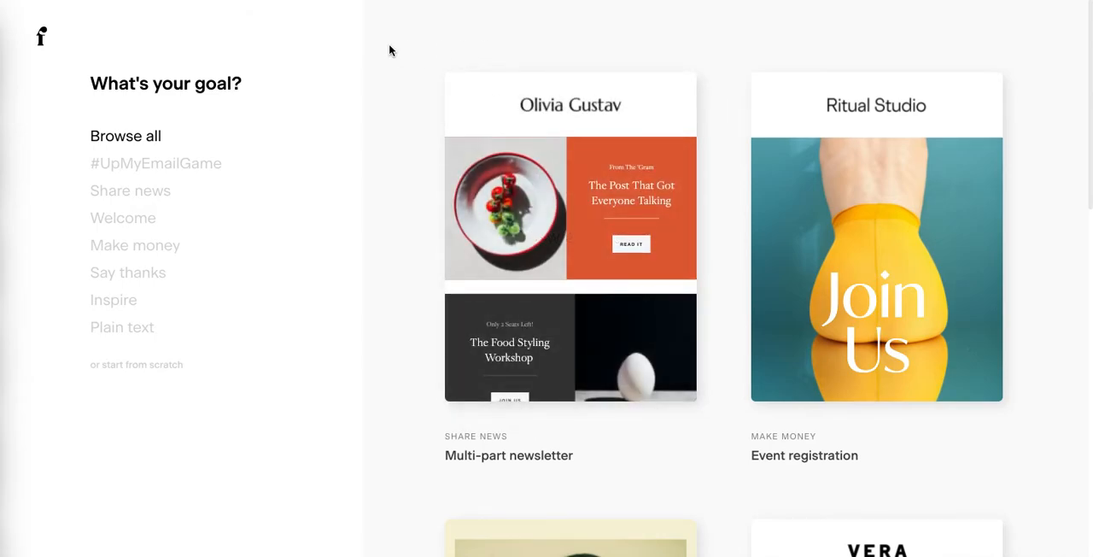
pyautogui.scroll(-4, 390, 51)
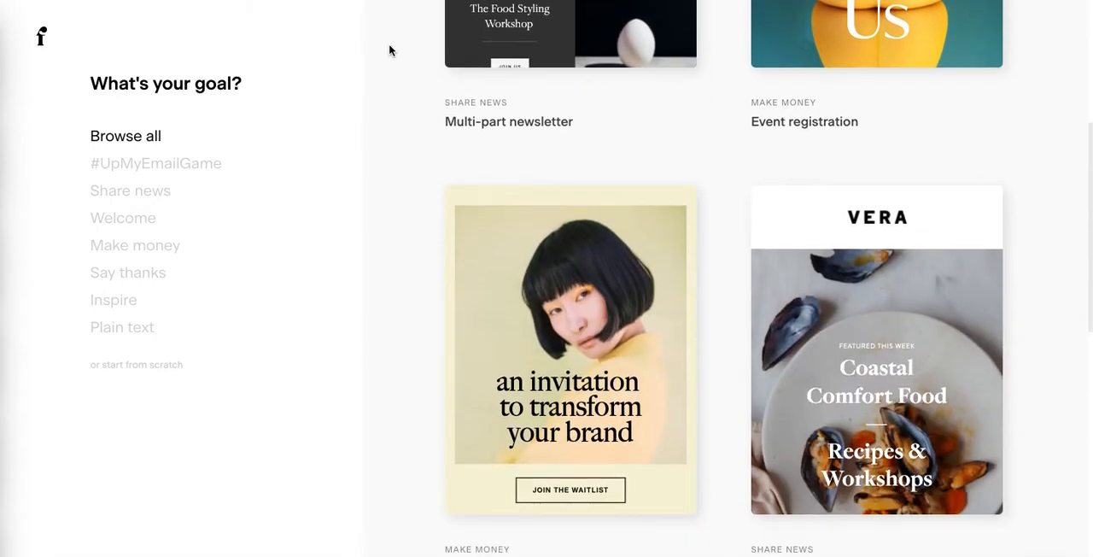
pyautogui.scroll(-3, 390, 49)
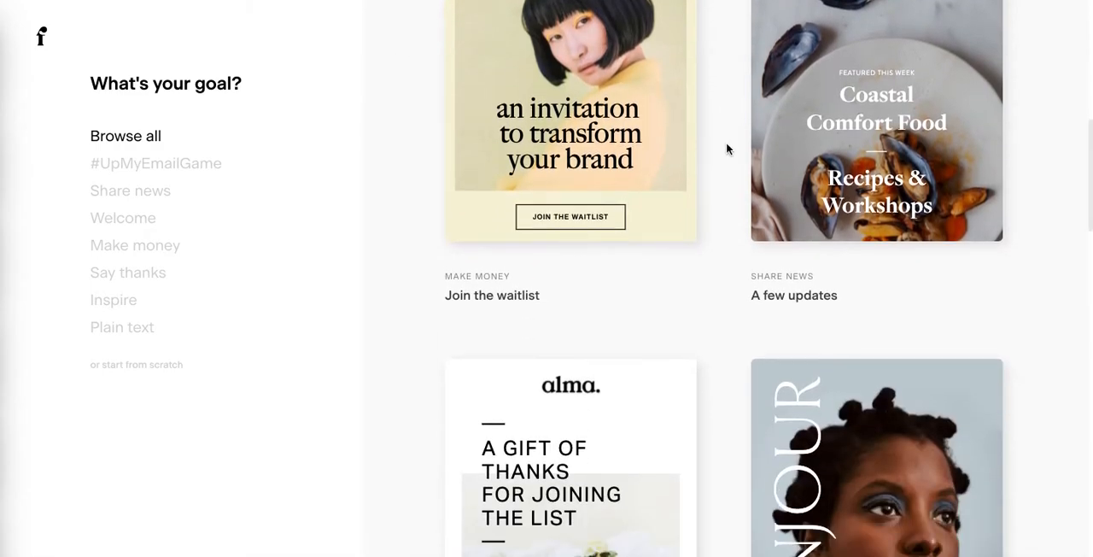
pyautogui.moveTo(923, 142)
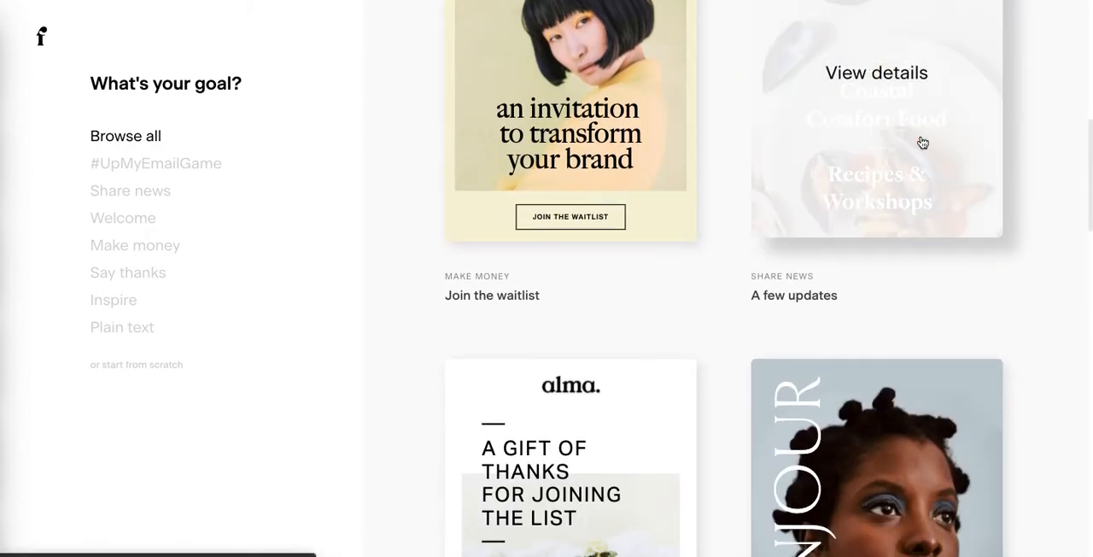
pyautogui.moveTo(558, 188)
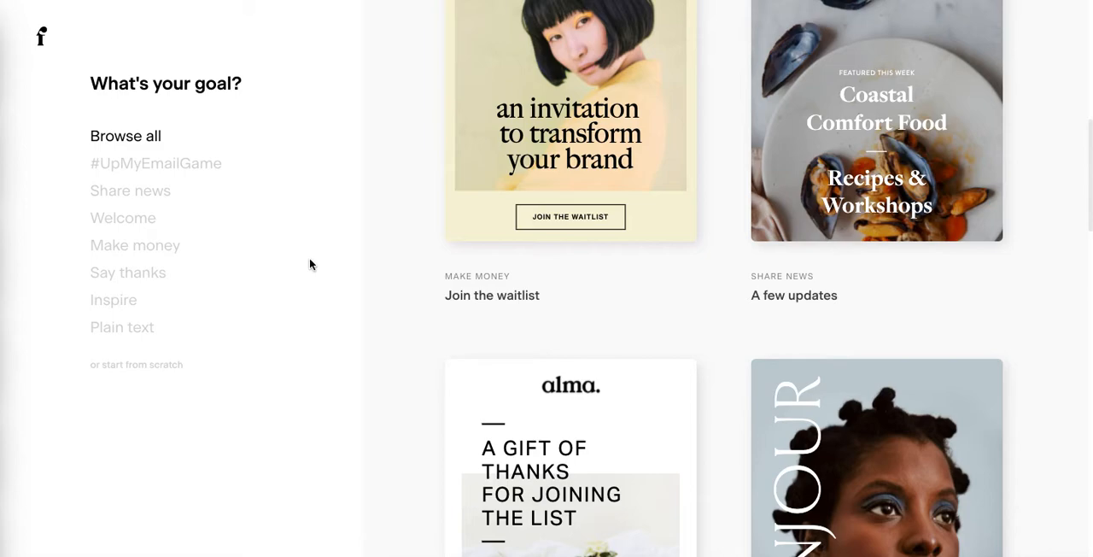
pyautogui.scroll(-3, 309, 263)
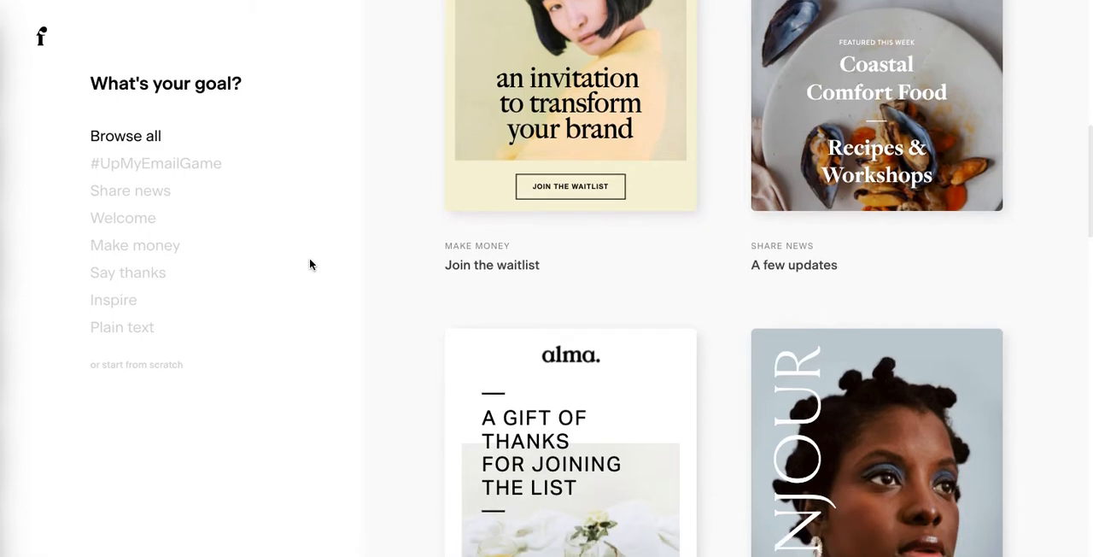
pyautogui.scroll(-5, 310, 264)
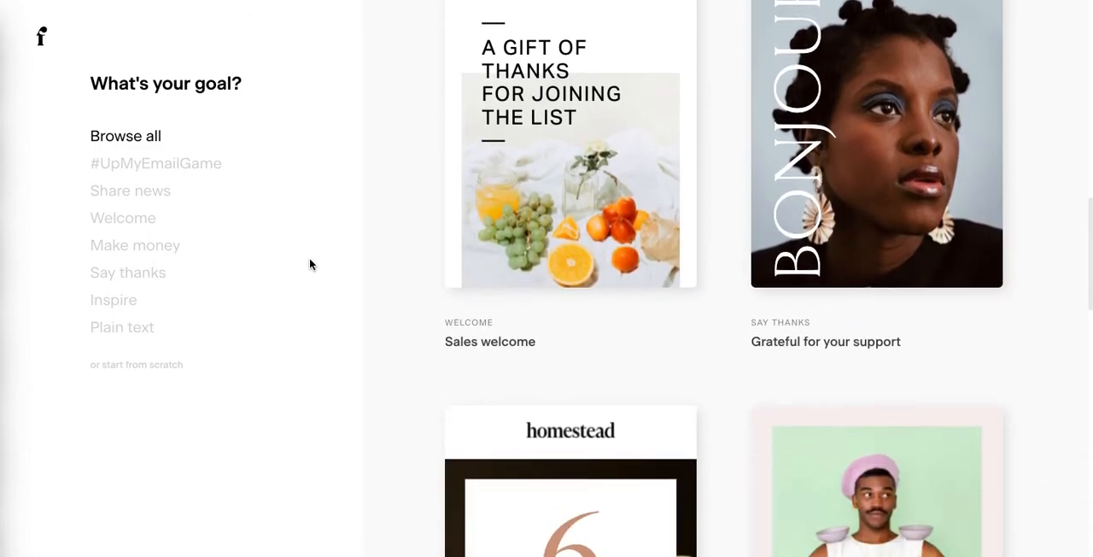
pyautogui.scroll(-1, 310, 264)
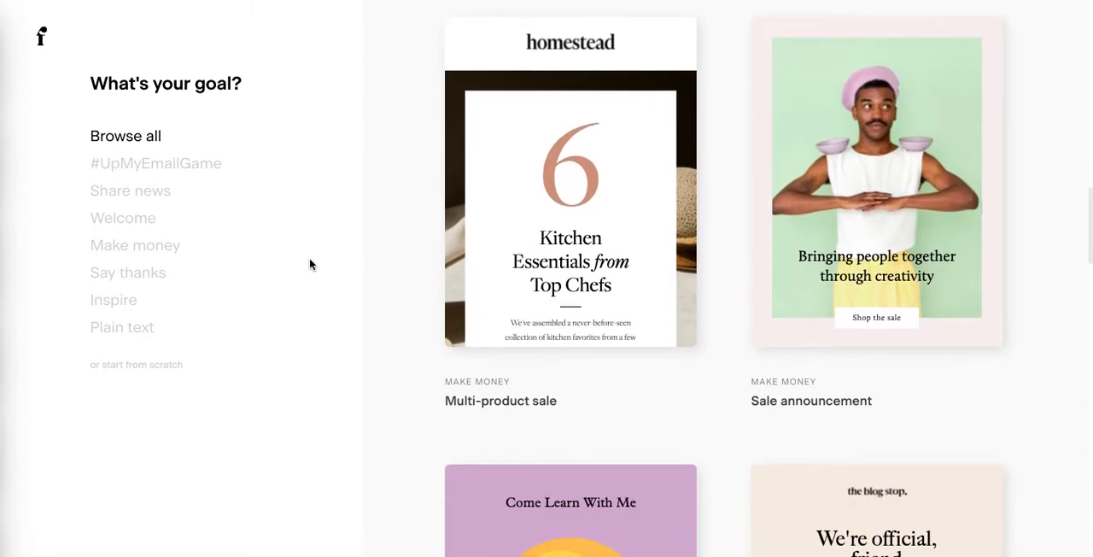
pyautogui.scroll(-4, 310, 264)
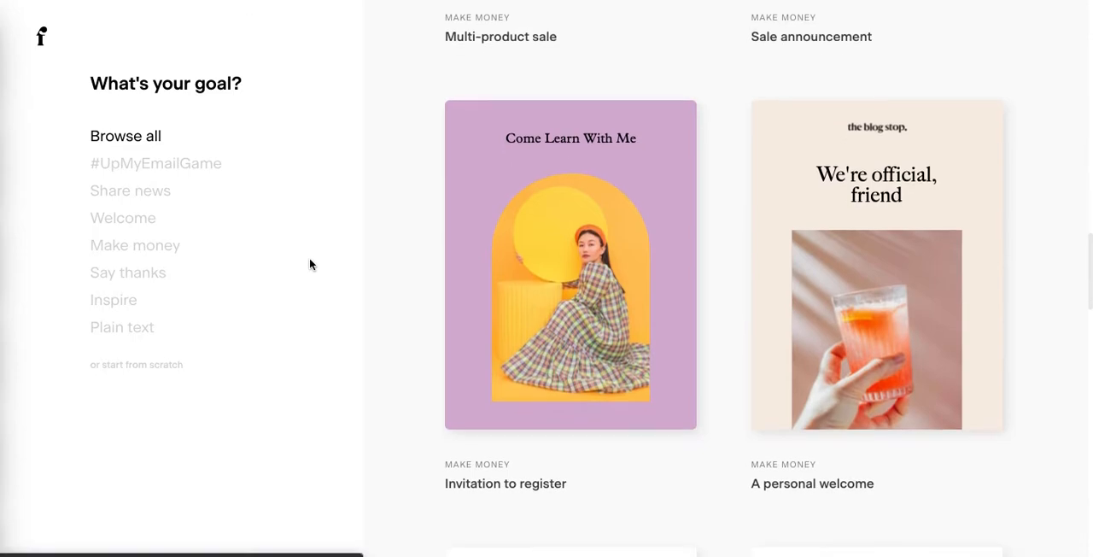
pyautogui.scroll(-1, 310, 264)
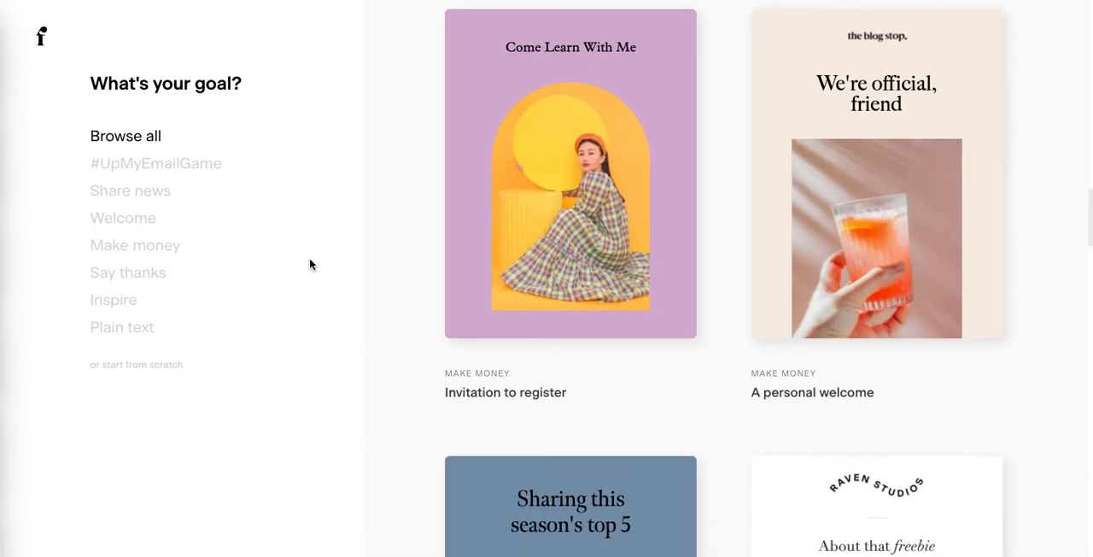
pyautogui.scroll(-4, 310, 264)
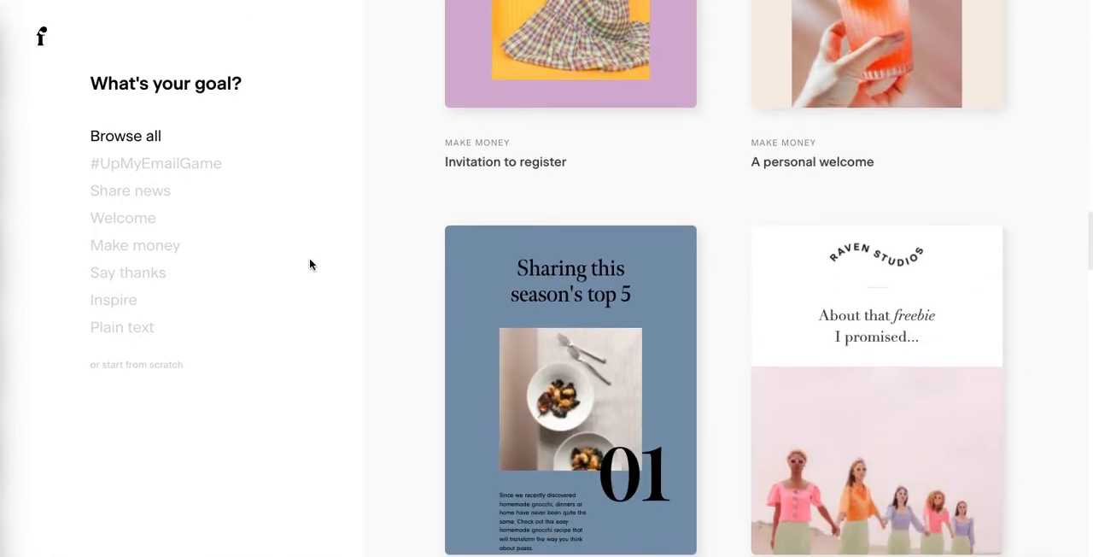
pyautogui.scroll(-4, 310, 264)
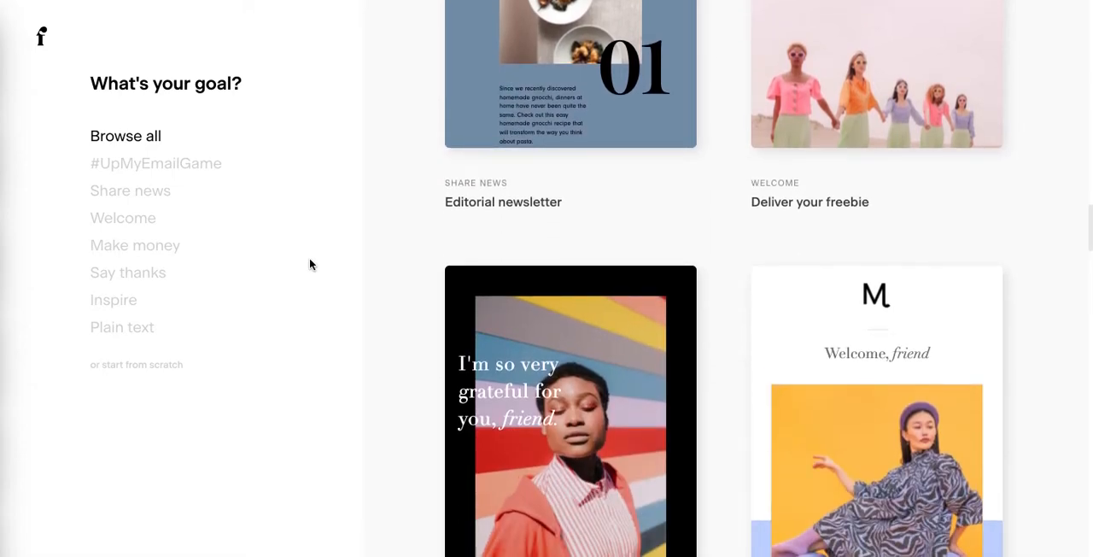
pyautogui.scroll(-3, 310, 264)
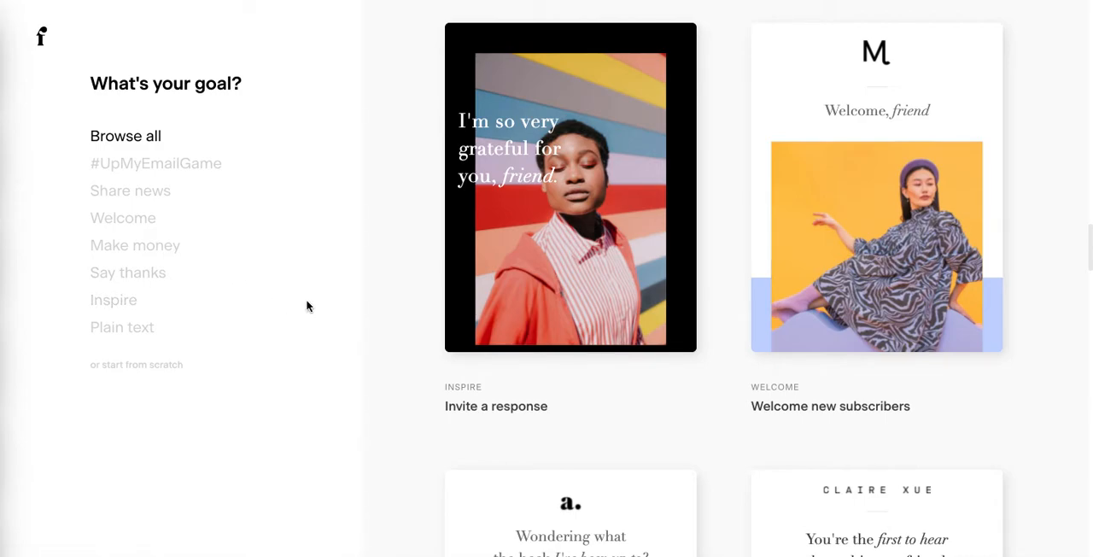
pyautogui.scroll(-3, 308, 306)
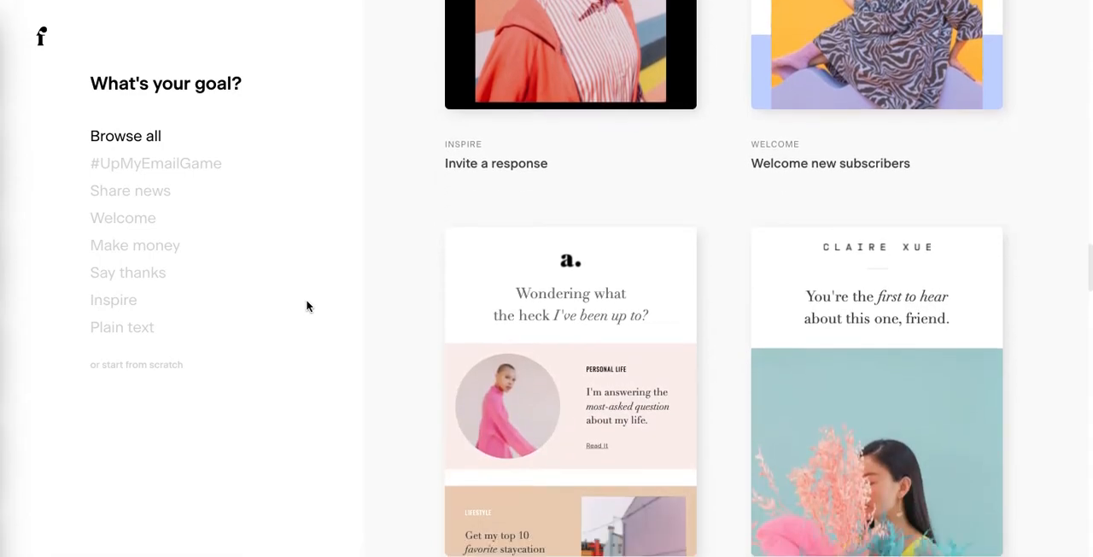
pyautogui.scroll(-3, 308, 306)
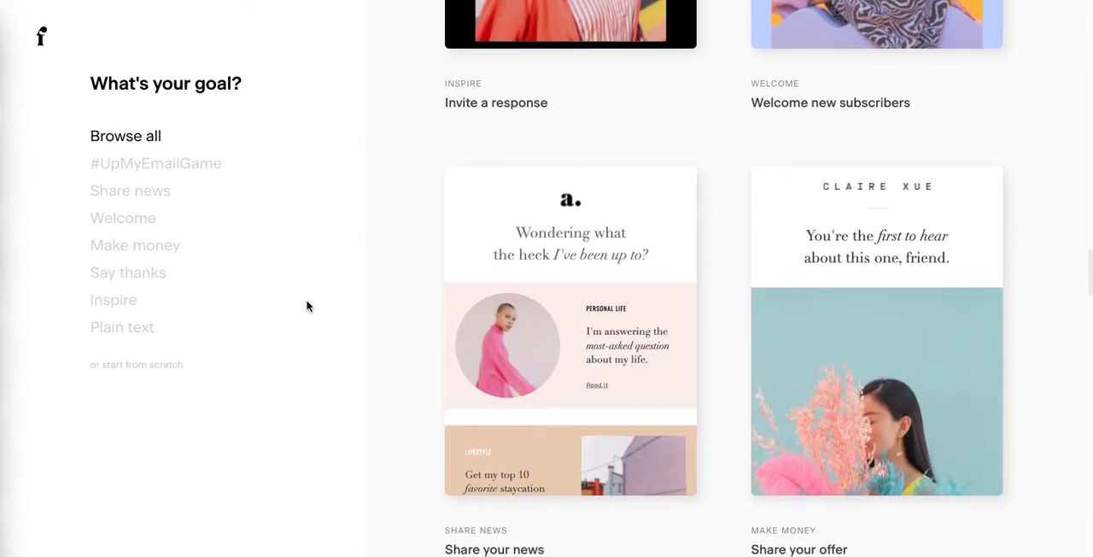
pyautogui.scroll(-5, 307, 306)
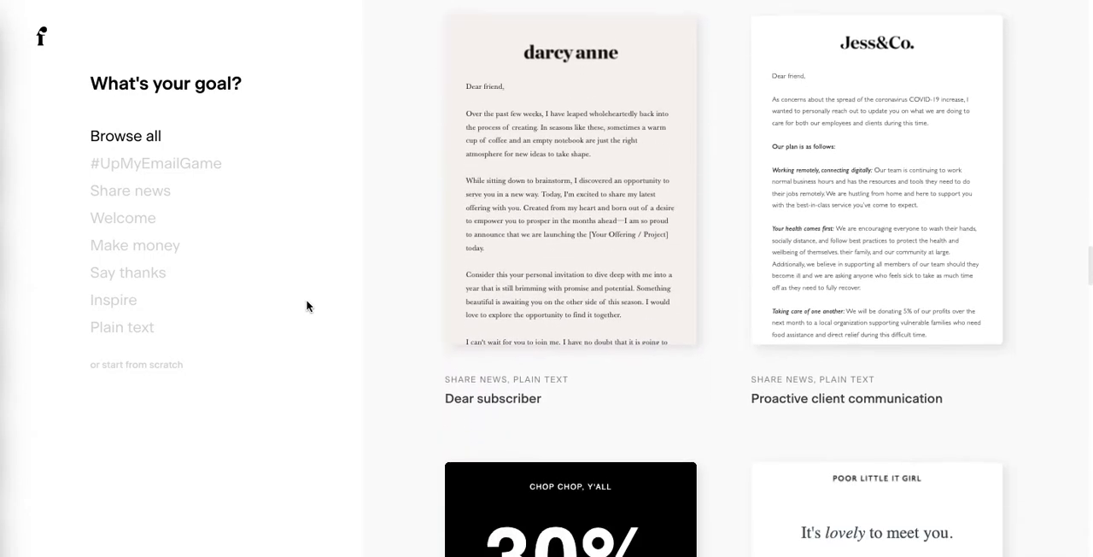
pyautogui.scroll(-5, 308, 306)
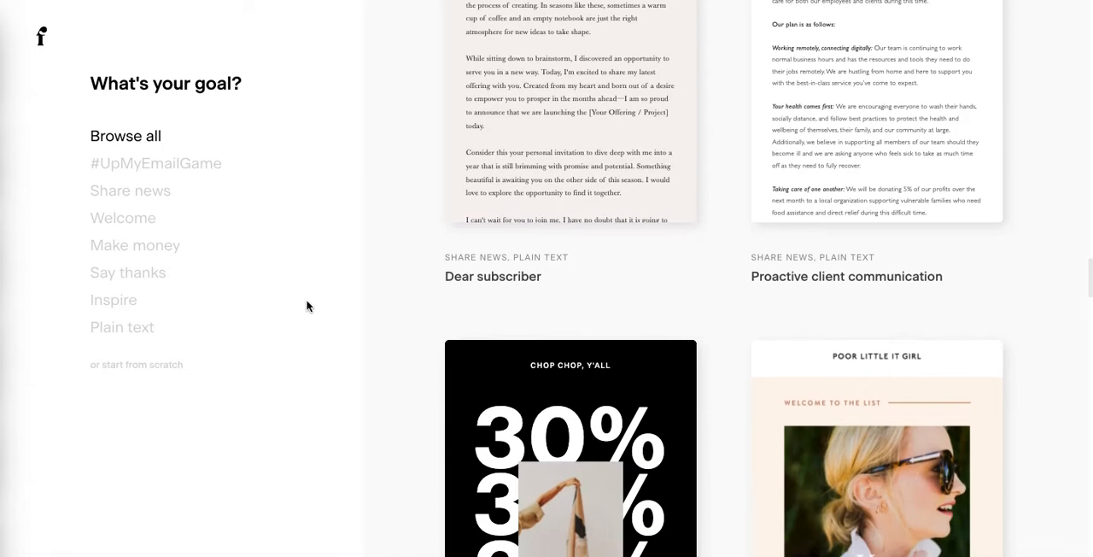
pyautogui.scroll(-5, 308, 306)
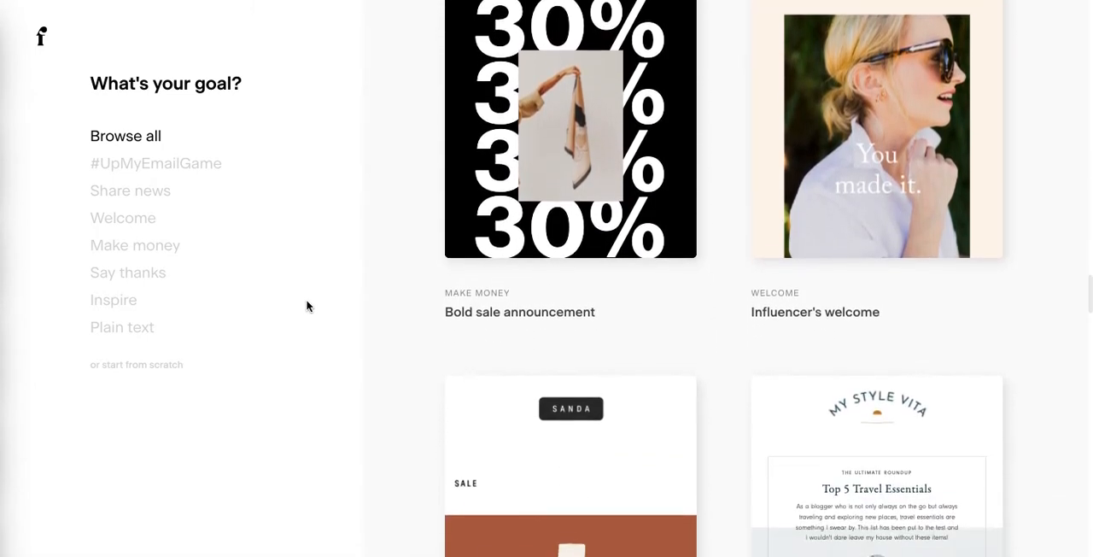
pyautogui.scroll(-1, 307, 306)
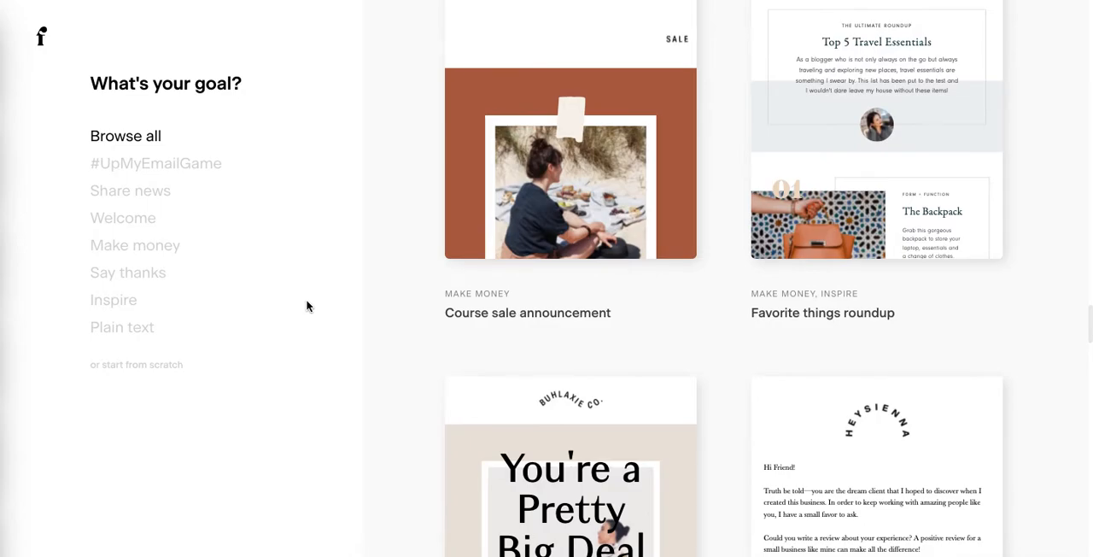
pyautogui.scroll(-2, 307, 306)
pyautogui.scroll(-4, 308, 306)
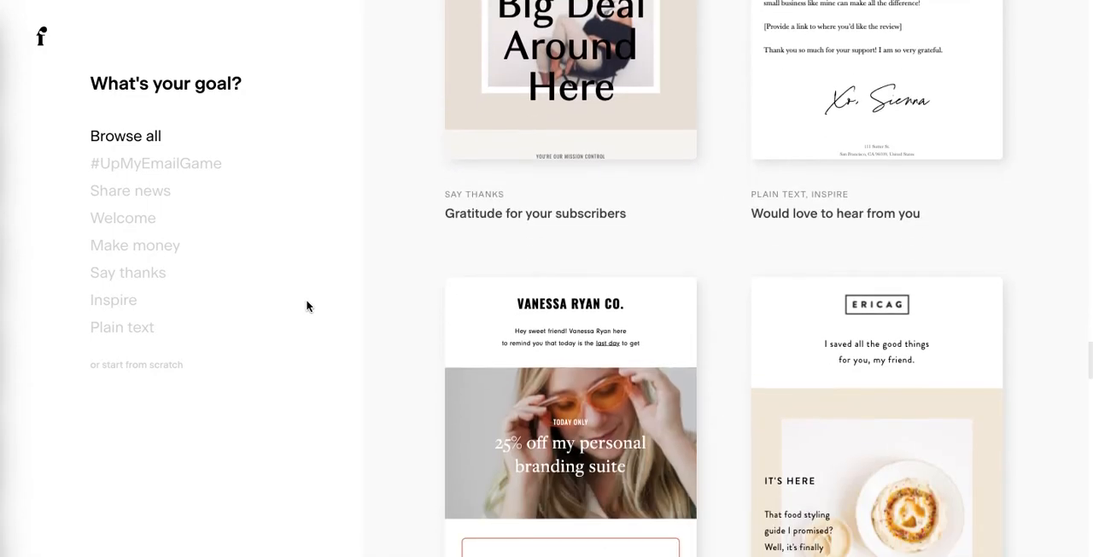
# - Preview the Editorial newsletter template and open it for customizing
pyautogui.scroll(1, 307, 306)
pyautogui.scroll(9, 308, 305)
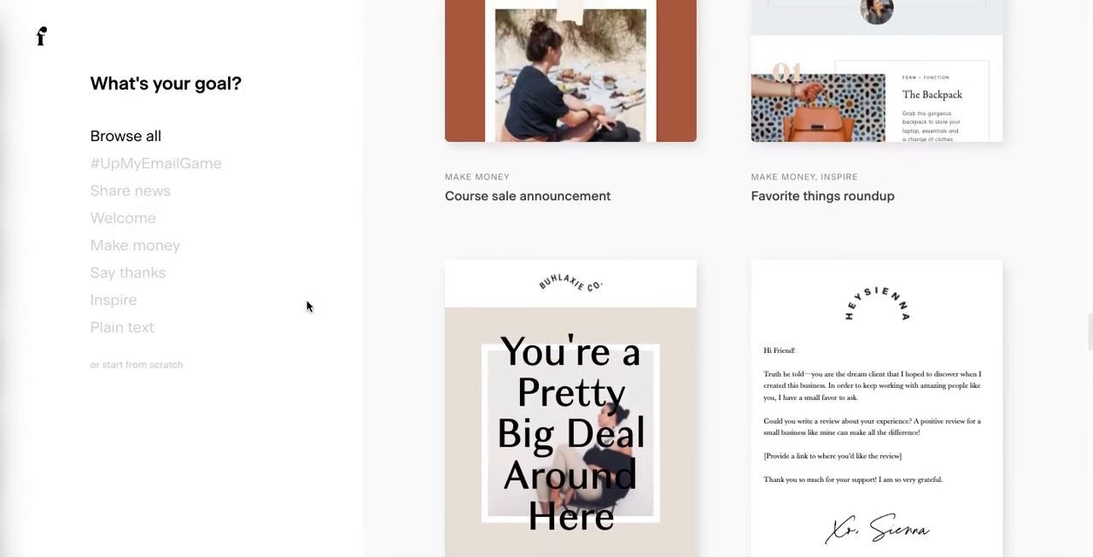
pyautogui.scroll(8, 308, 306)
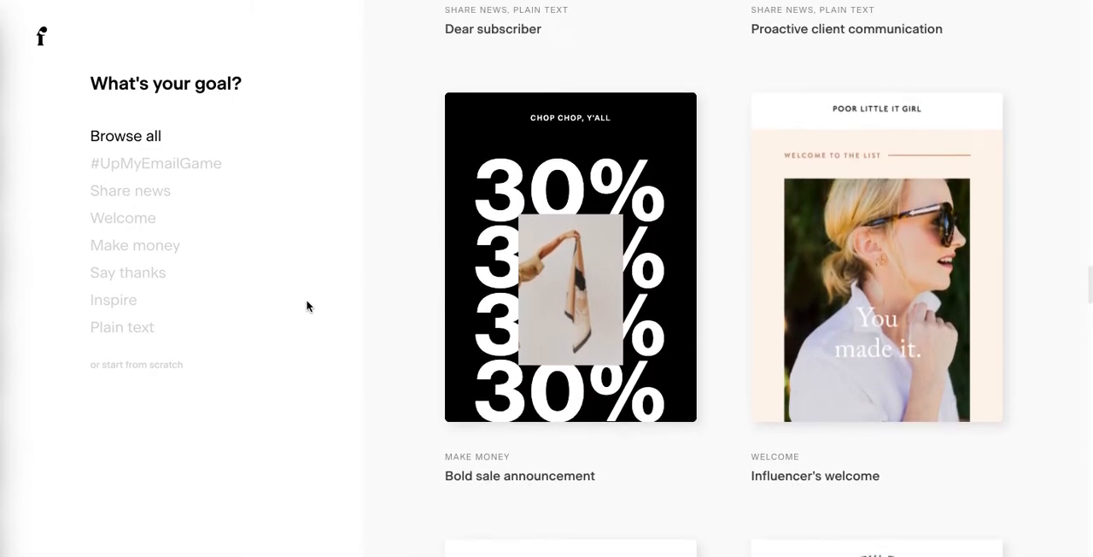
pyautogui.scroll(2, 308, 306)
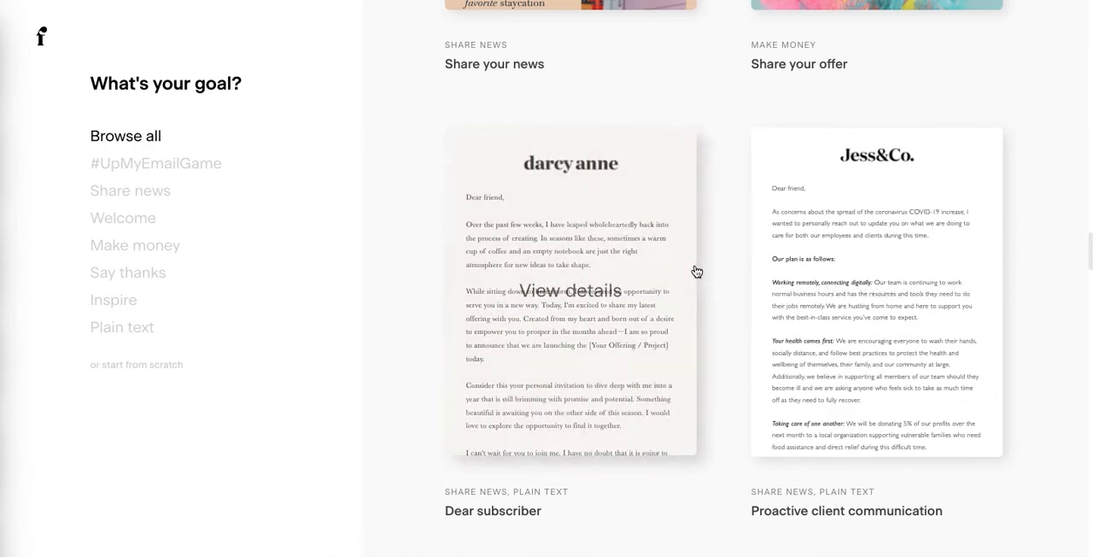
pyautogui.scroll(3, 697, 272)
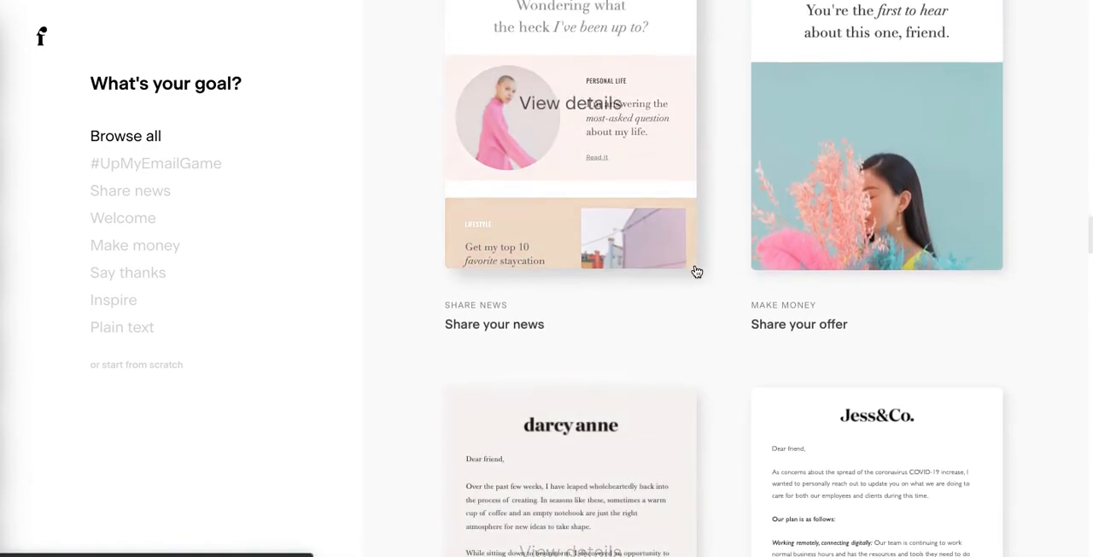
pyautogui.scroll(2, 697, 272)
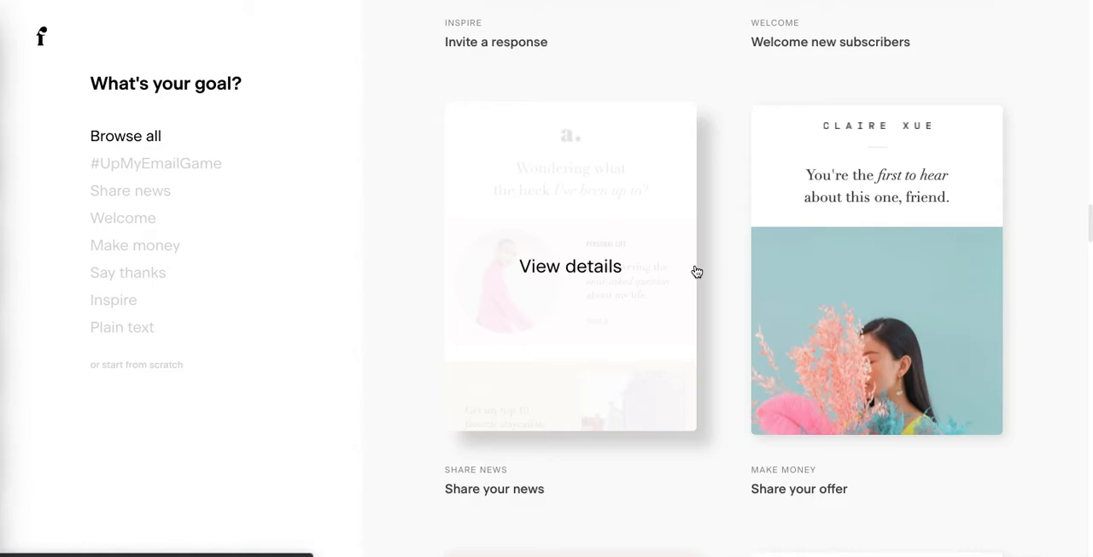
pyautogui.scroll(5, 697, 272)
pyautogui.scroll(7, 697, 272)
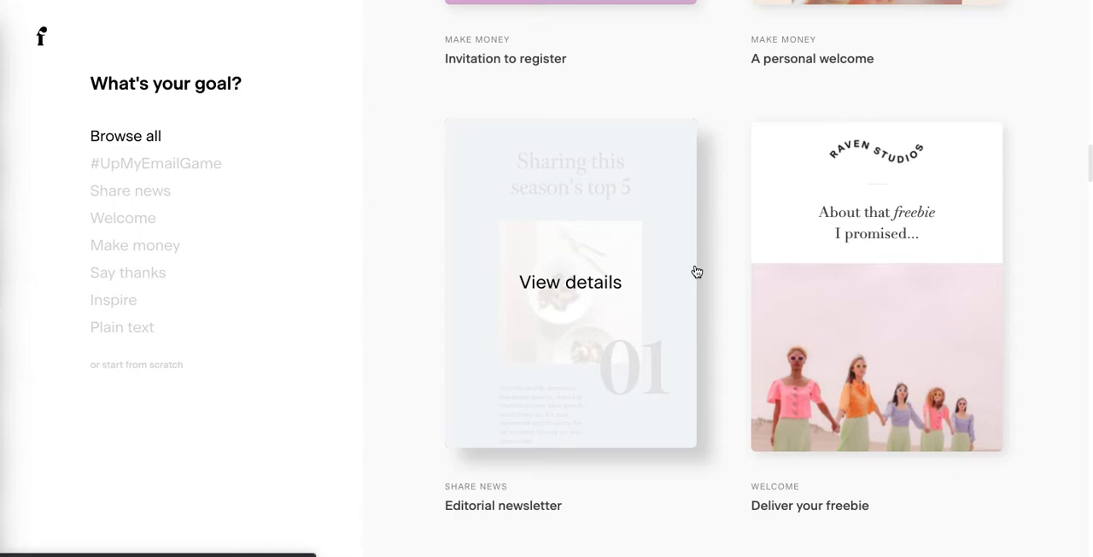
pyautogui.click(621, 269)
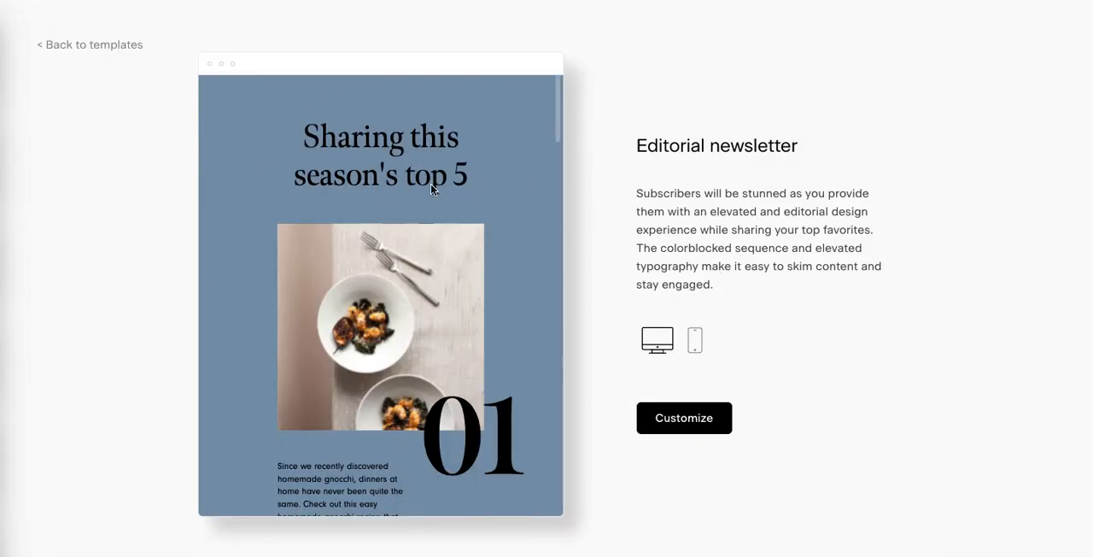
pyautogui.moveTo(560, 120); pyautogui.dragTo(548, 91)
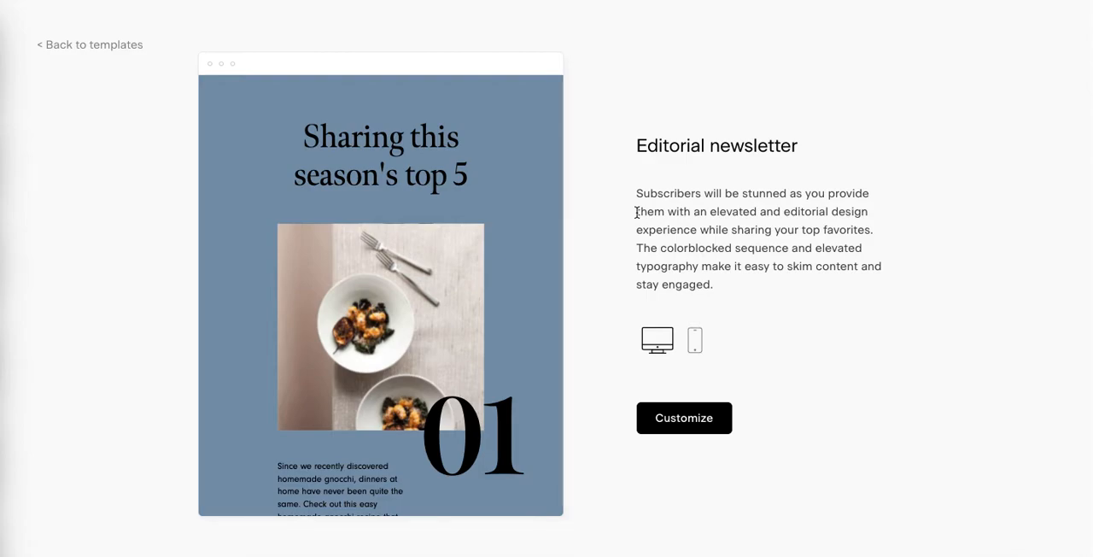
pyautogui.click(675, 416)
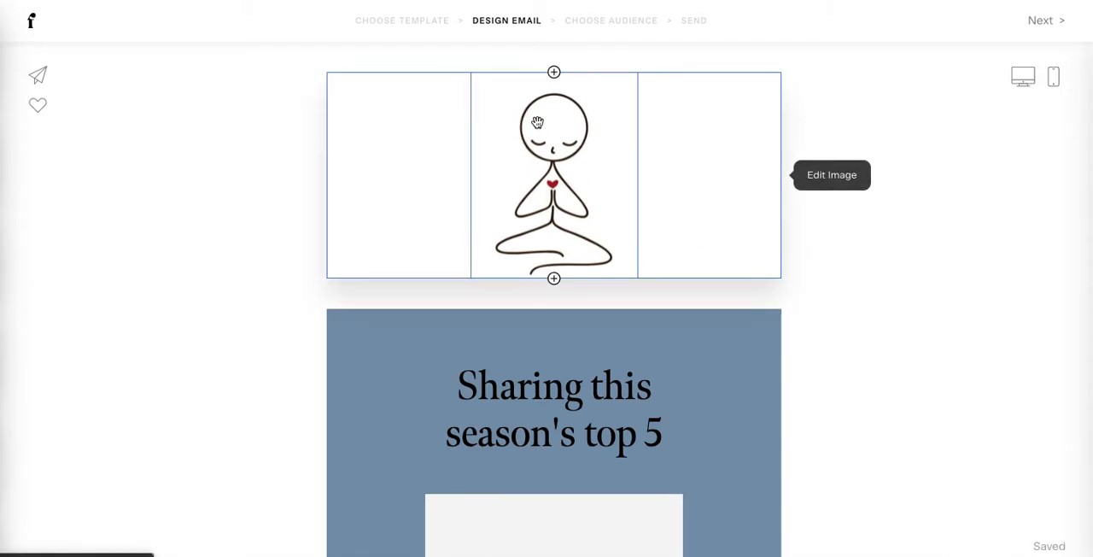
# - Show the email's global style settings and look over the upper part of the newsletter design
pyautogui.click(918, 390)
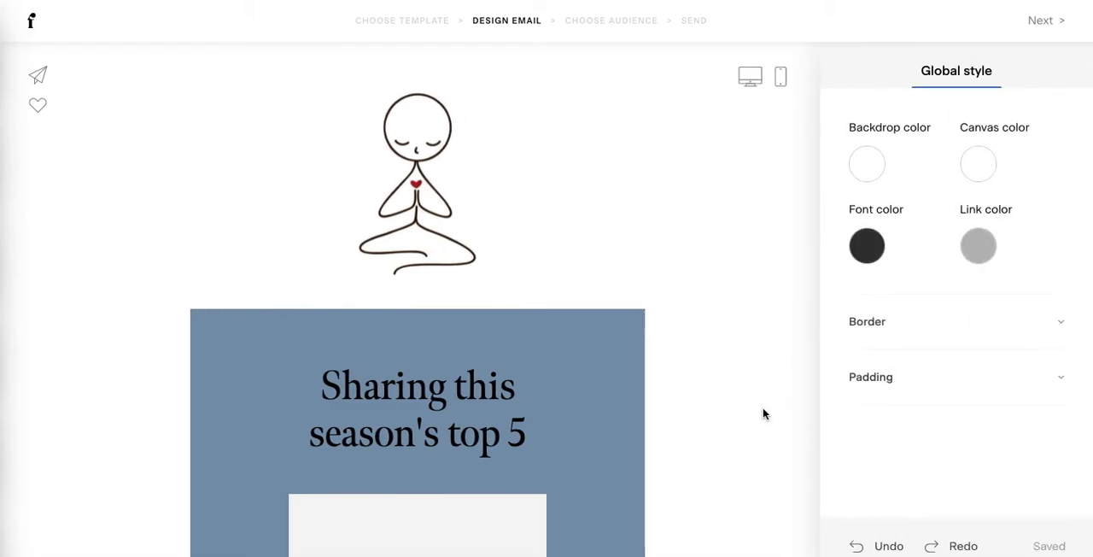
pyautogui.scroll(-3, 763, 412)
pyautogui.scroll(-5, 762, 408)
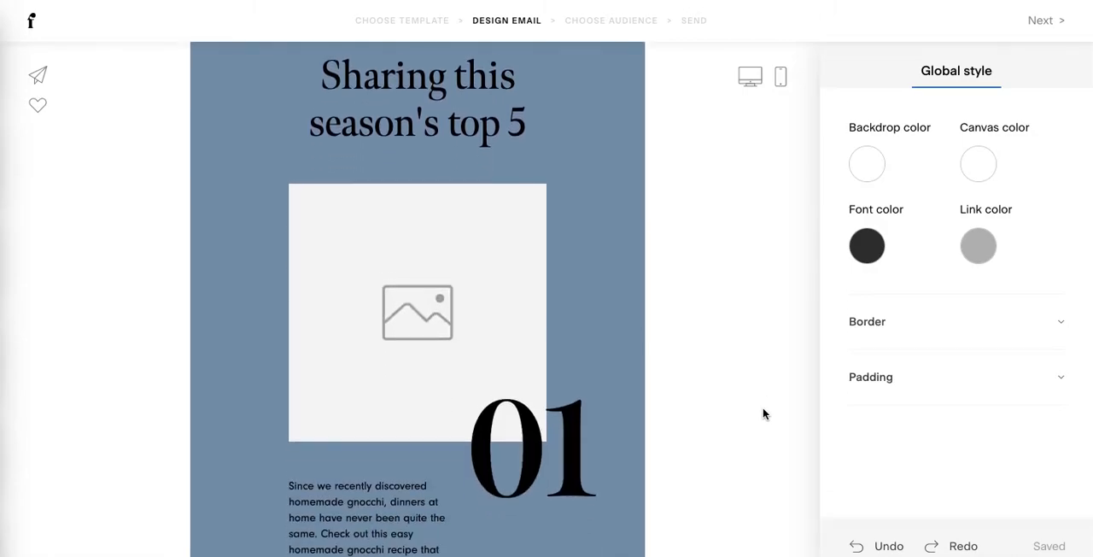
pyautogui.scroll(2, 763, 409)
pyautogui.scroll(2, 763, 413)
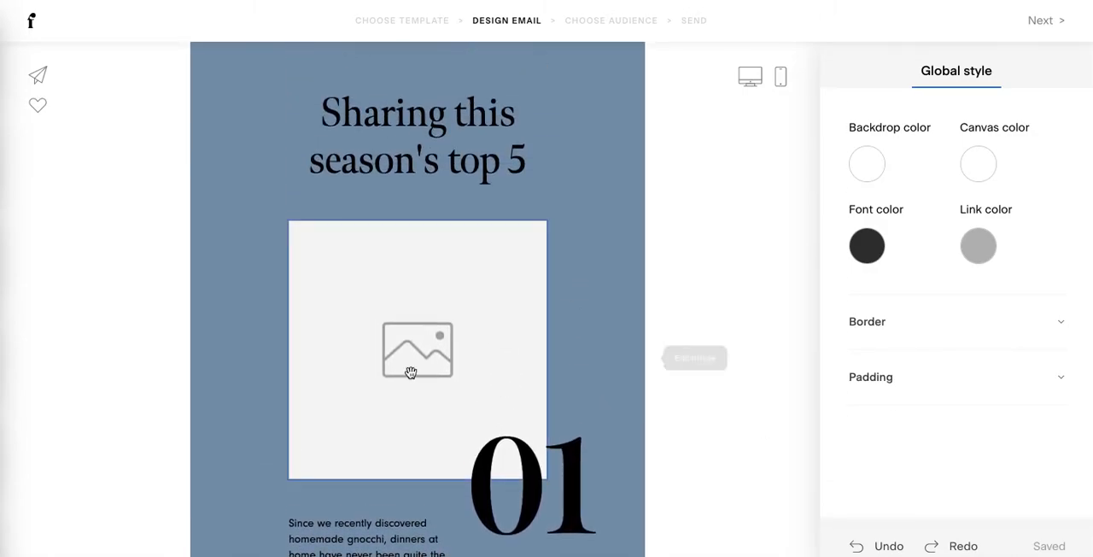
# - Change the shape of the image placeholder under the "Sharing this season's top 5" heading to a circle
pyautogui.click(577, 141)
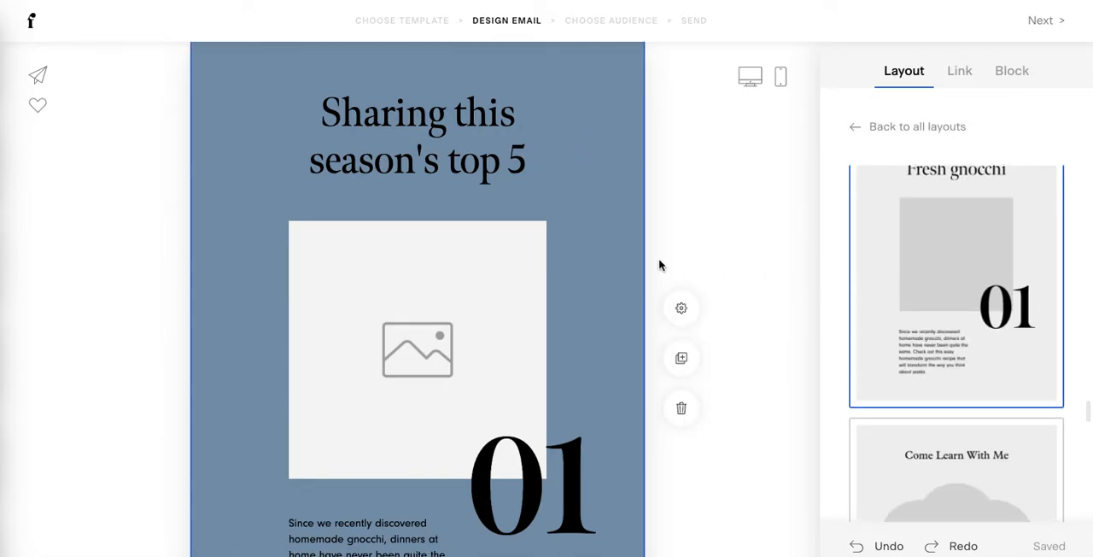
pyautogui.click(427, 379)
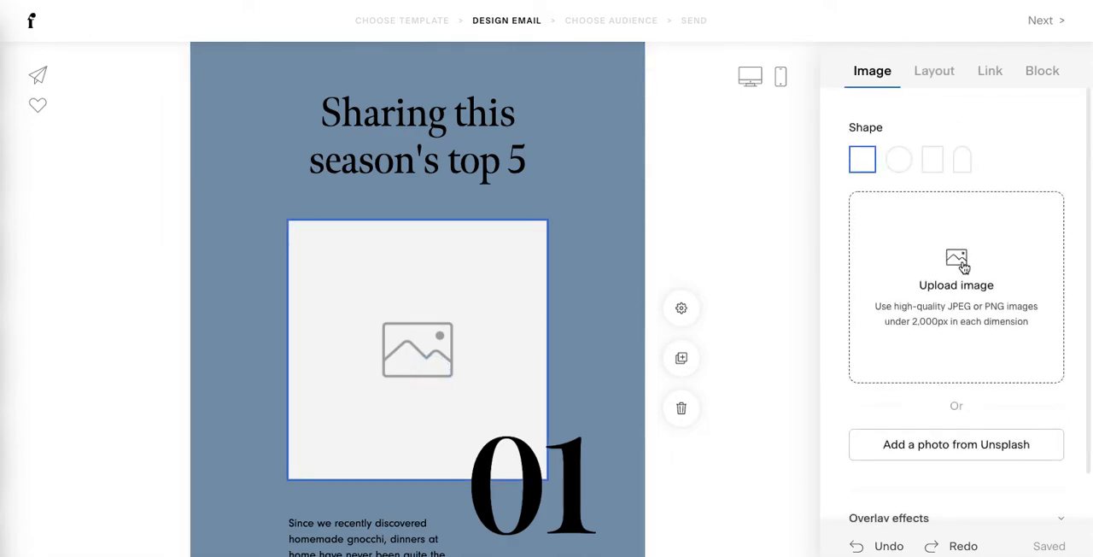
pyautogui.click(899, 167)
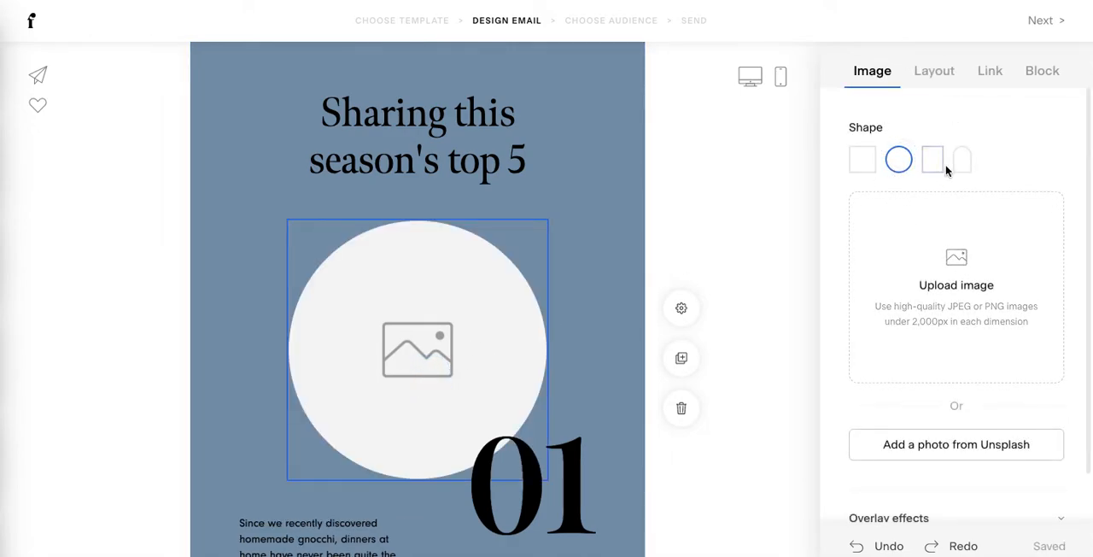
# - Try the portrait rectangle and arch shapes on the image placeholder under the "Sharing this season's top 5" heading
pyautogui.click(935, 162)
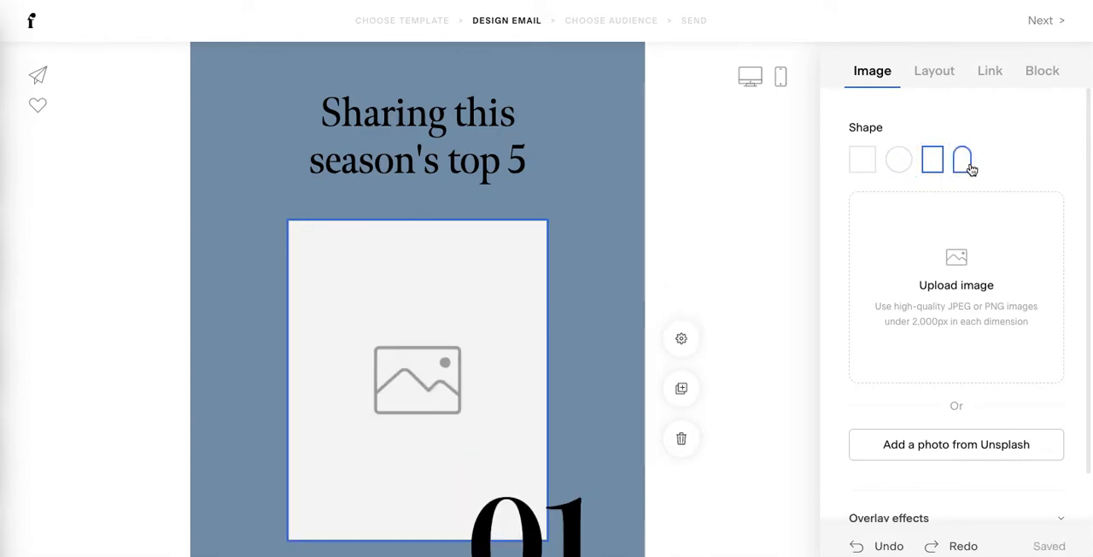
pyautogui.click(963, 161)
pyautogui.click(750, 257)
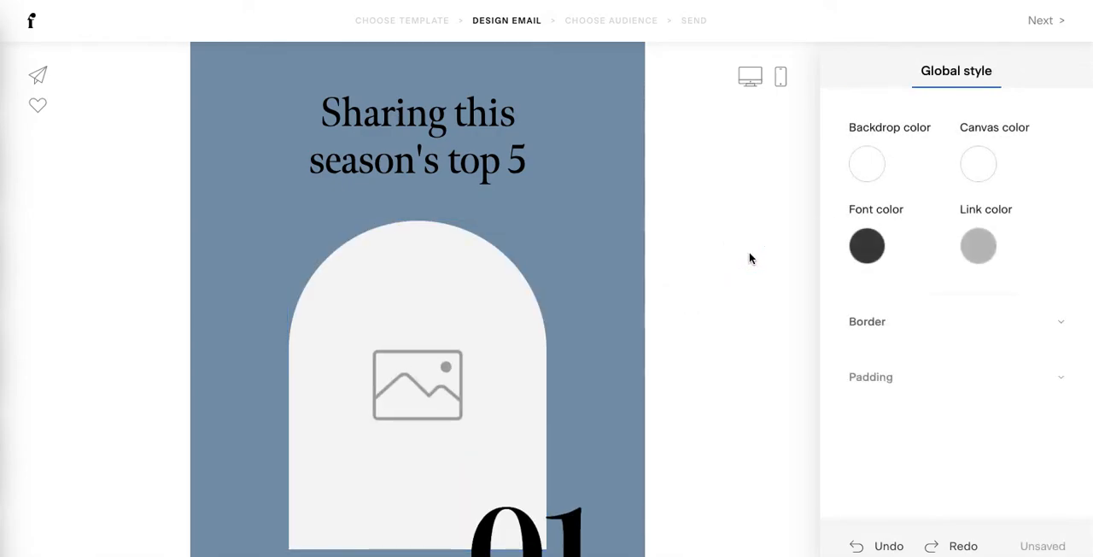
# - Set the background color of the "Sharing this season's top 5" block to light gray #D0D5D2
pyautogui.click(610, 110)
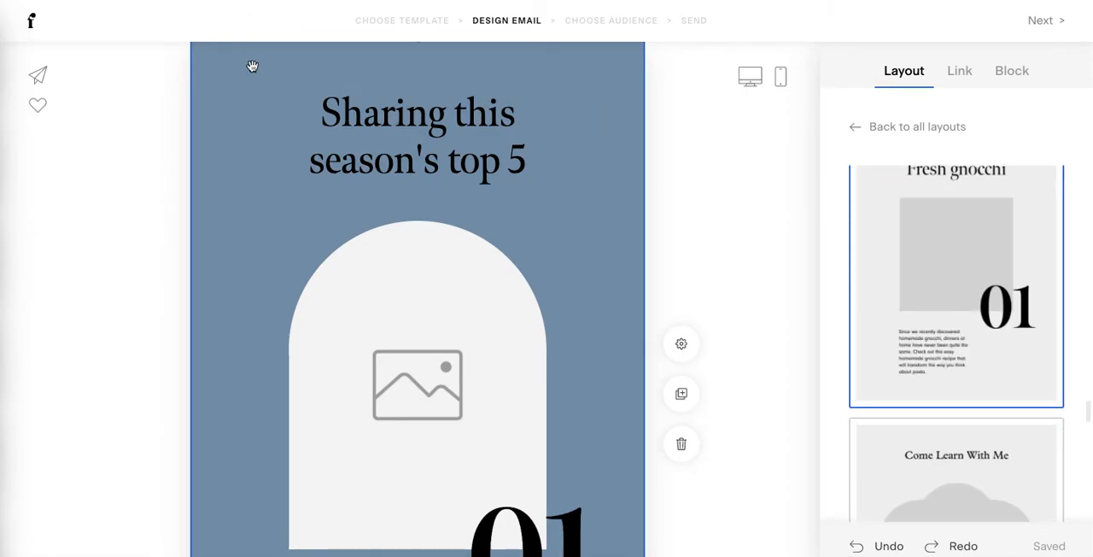
pyautogui.click(1005, 75)
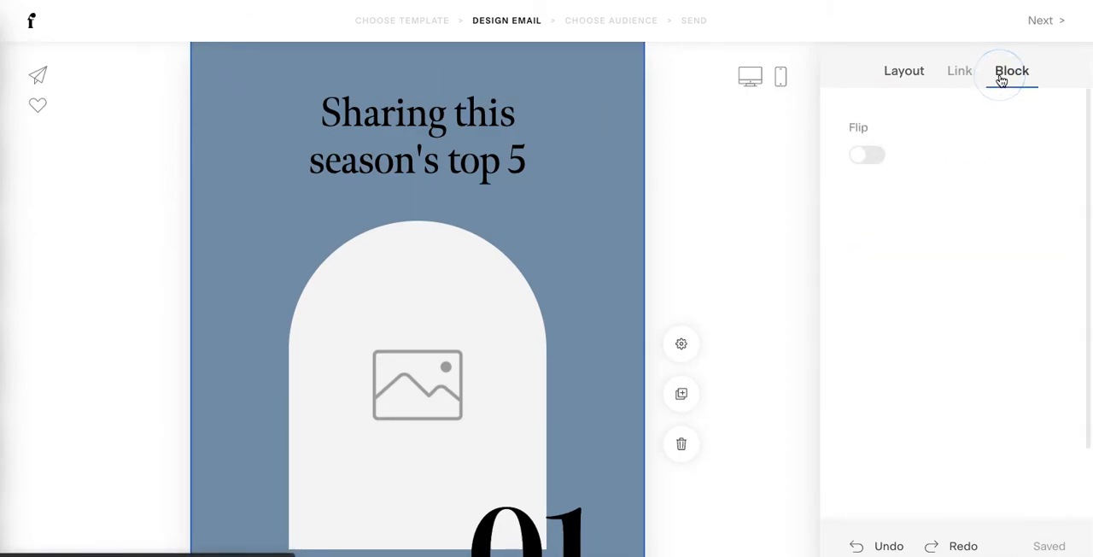
pyautogui.click(867, 421)
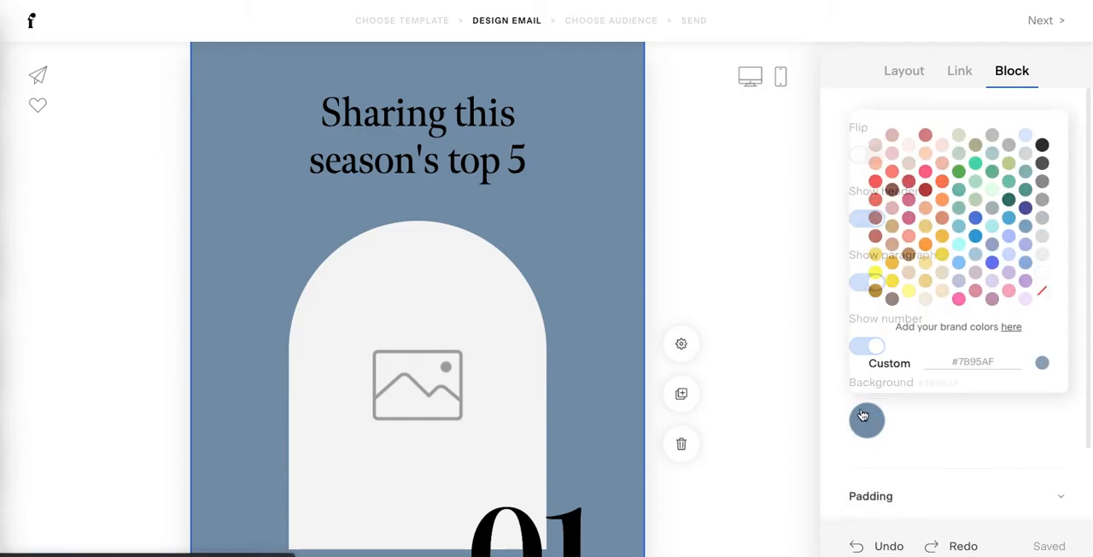
pyautogui.click(976, 220)
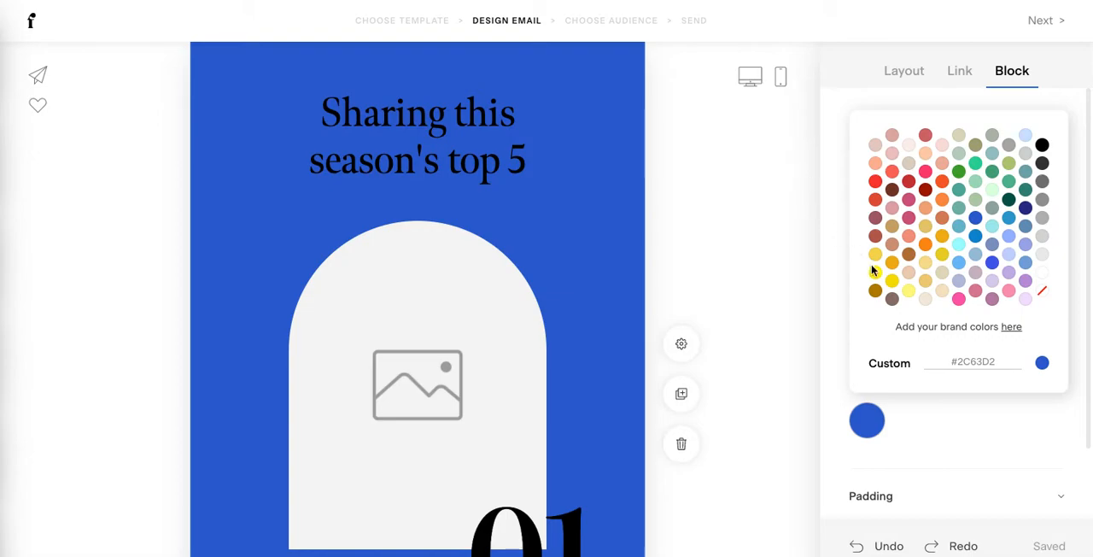
pyautogui.click(1026, 153)
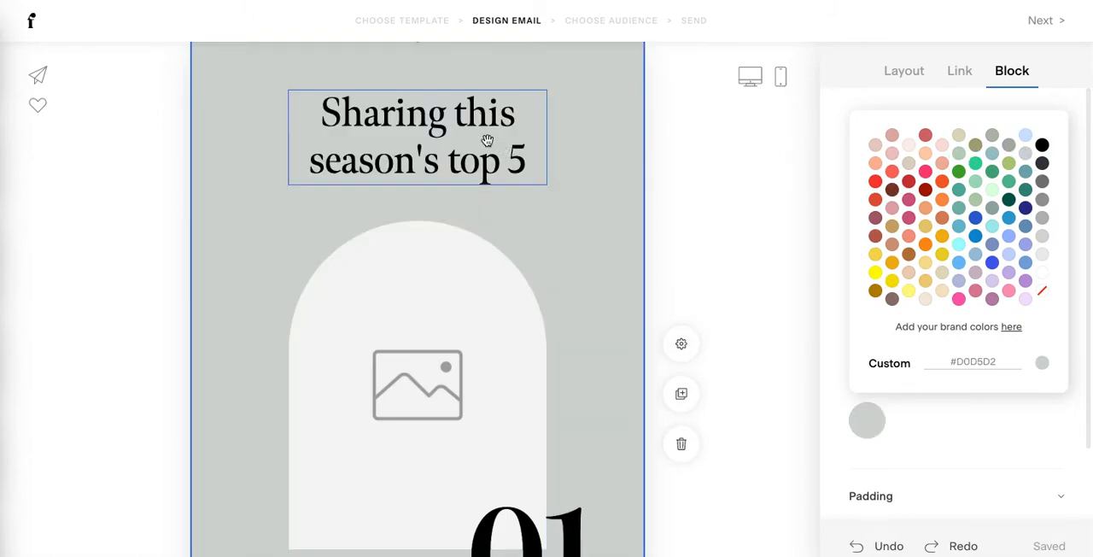
# - Set the image placeholder's shape to a square and proceed from the design to choosing the audience
pyautogui.click(493, 319)
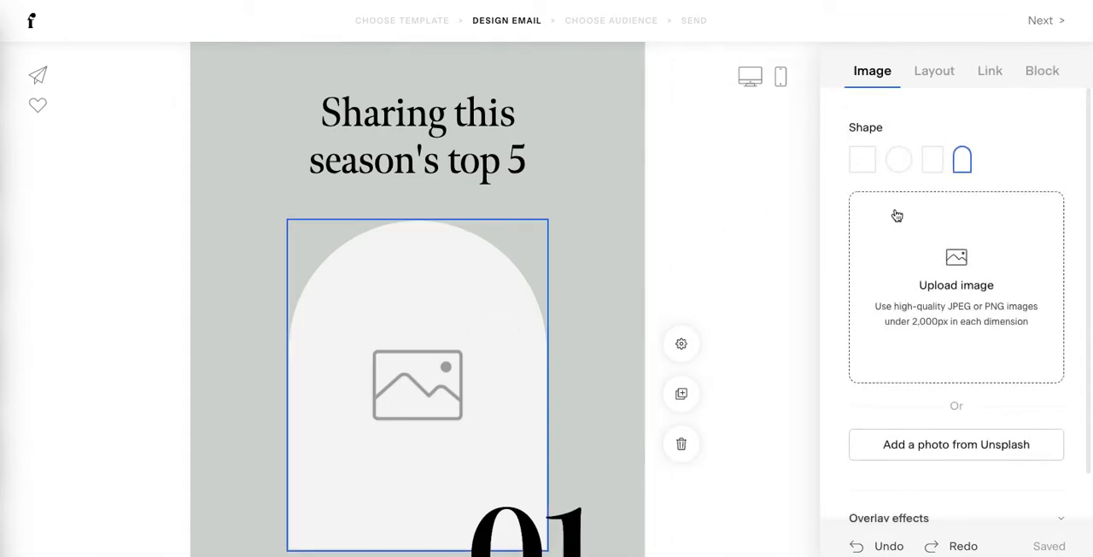
pyautogui.click(862, 159)
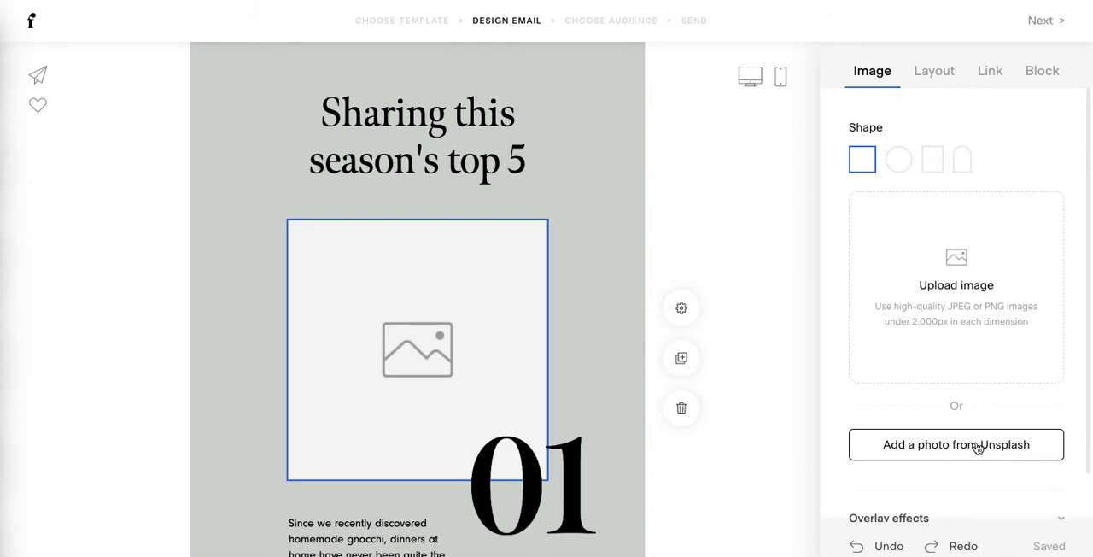
pyautogui.click(1031, 22)
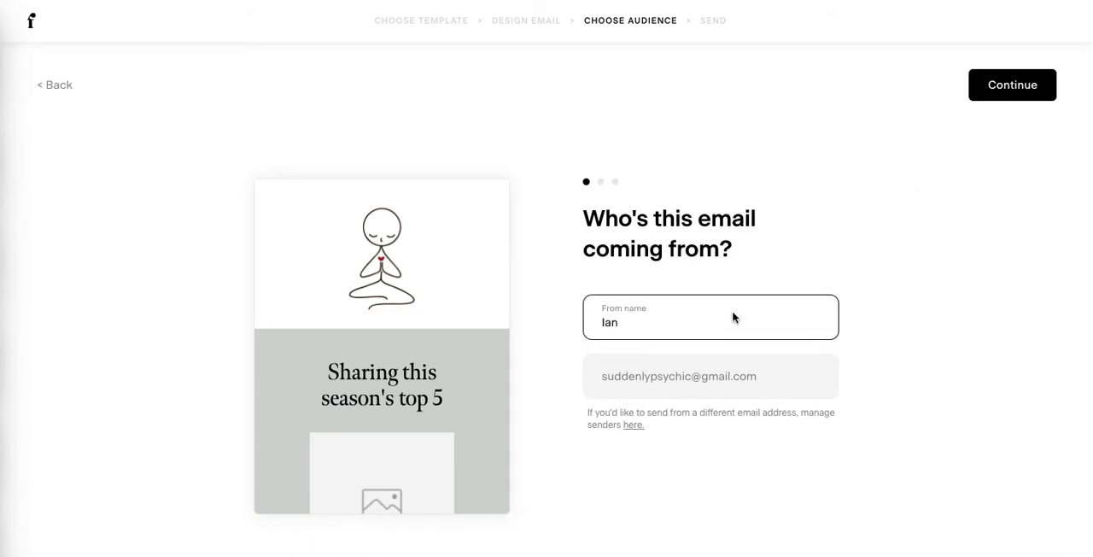
# - Replace the from name with "Mindful Marketplace" and continue to the subject line
pyautogui.moveTo(638, 334); pyautogui.dragTo(524, 312)
pyautogui.press('BackSpace')
pyautogui.write('Mindfuln')
pyautogui.press('BackSpace')
pyautogui.write('Marketplace')
pyautogui.click(1002, 84)
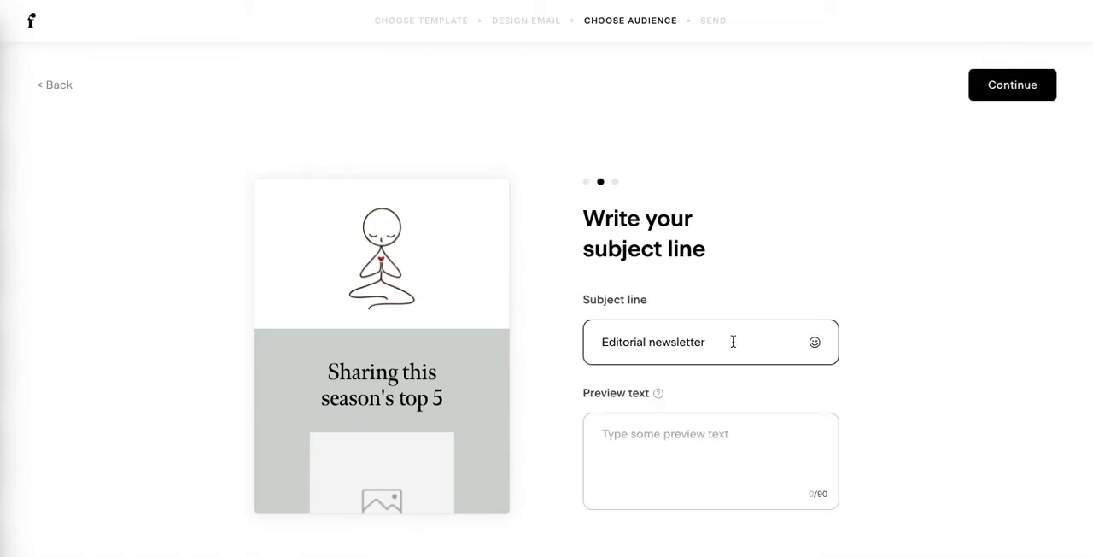
# - Set the subject line to "Hey all!" and the preview text to "this is some preview text", and continue to the recipients
pyautogui.moveTo(733, 342); pyautogui.dragTo(539, 312)
pyautogui.press('BackSpace')
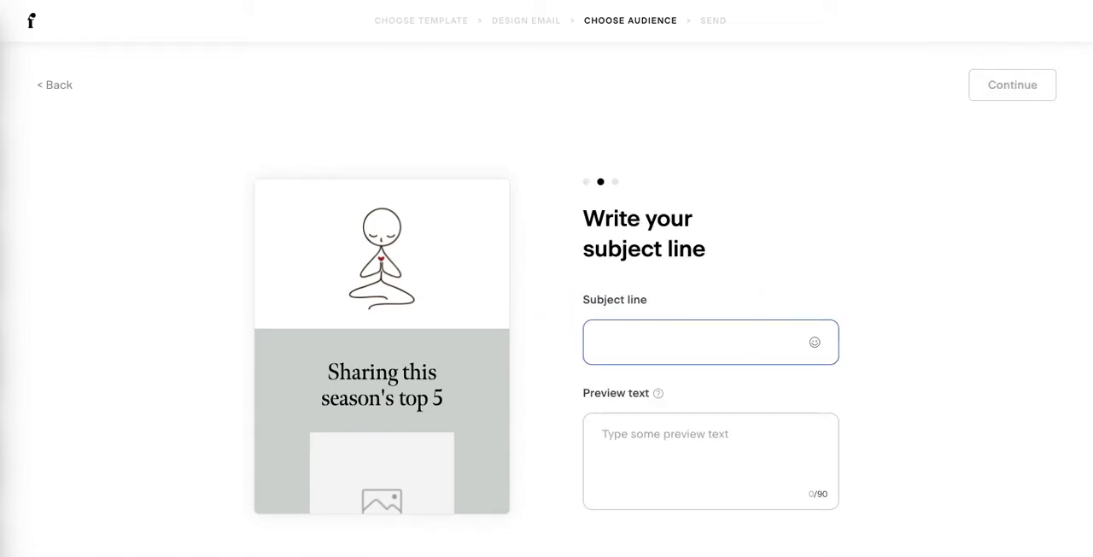
pyautogui.write('Hey all!')
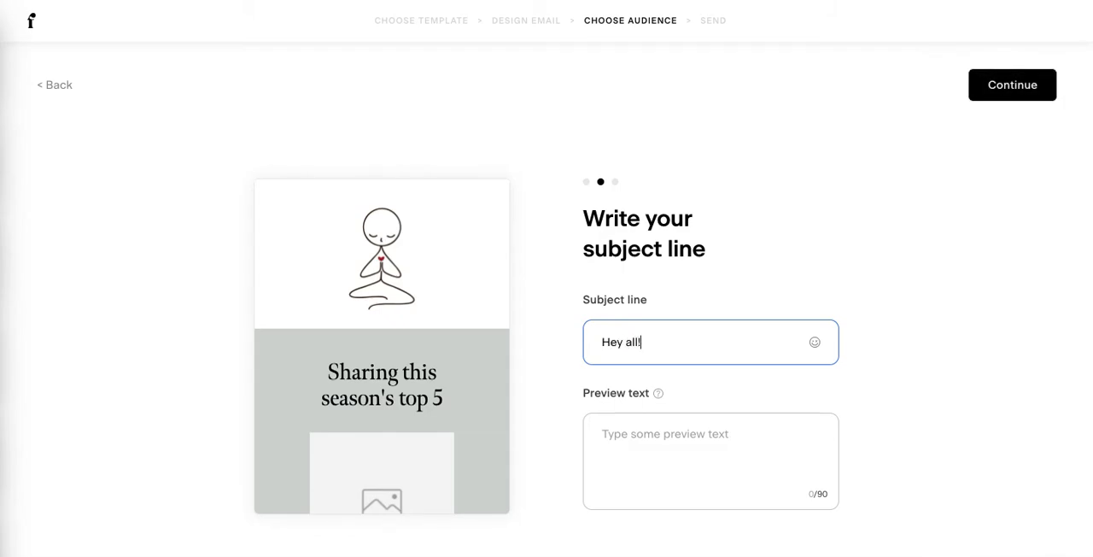
pyautogui.click(657, 448)
pyautogui.write('this is some preview text')
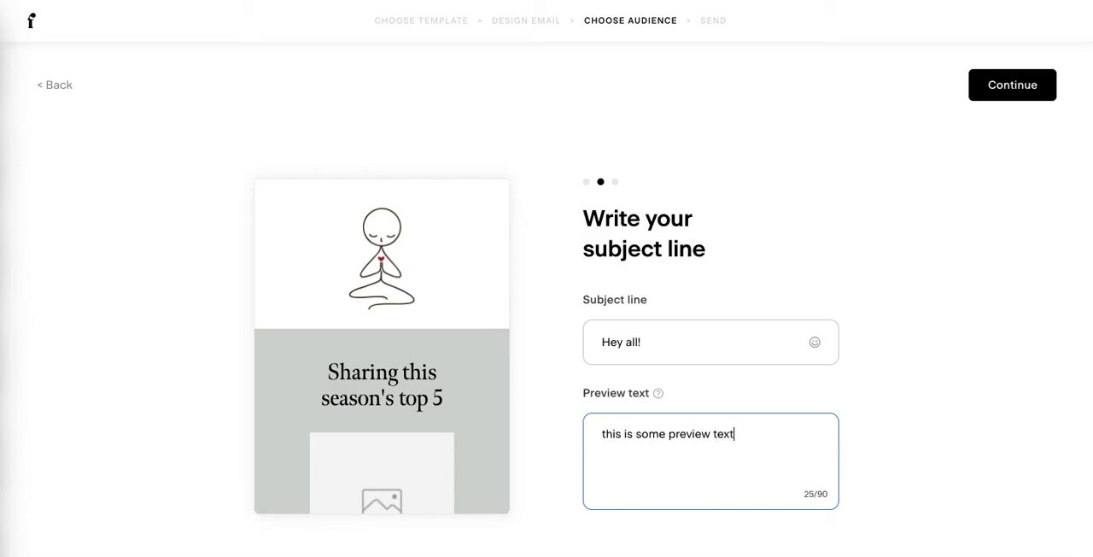
pyautogui.click(1005, 86)
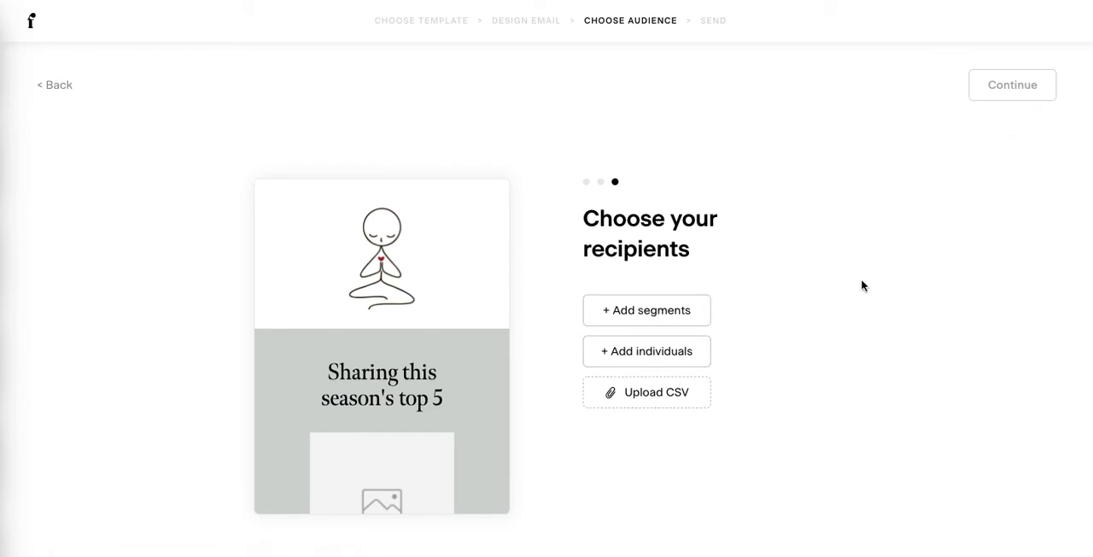
# - Try to include an individual recipient by entering the person's name, saving and continuing
pyautogui.click(674, 351)
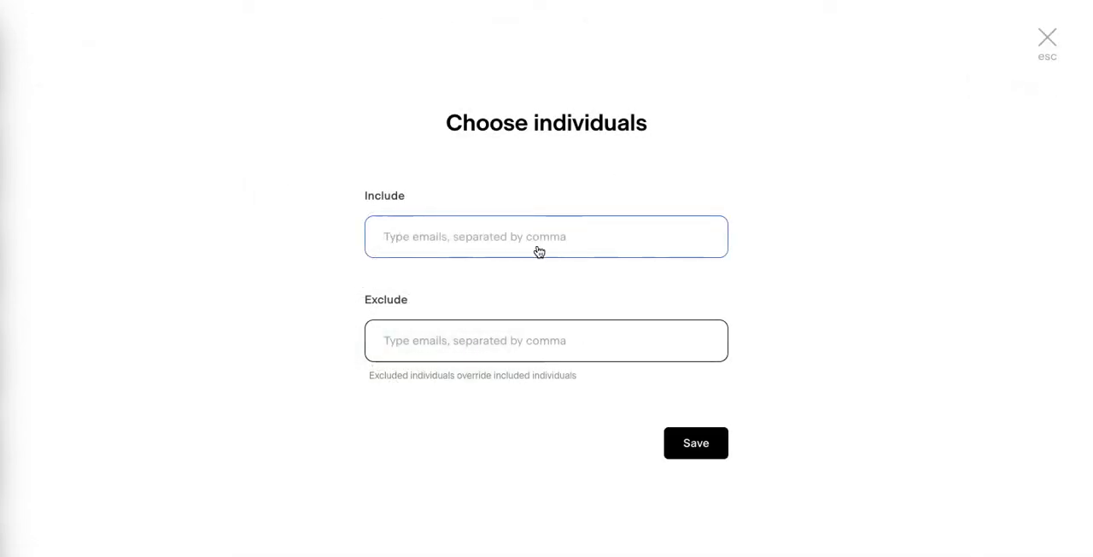
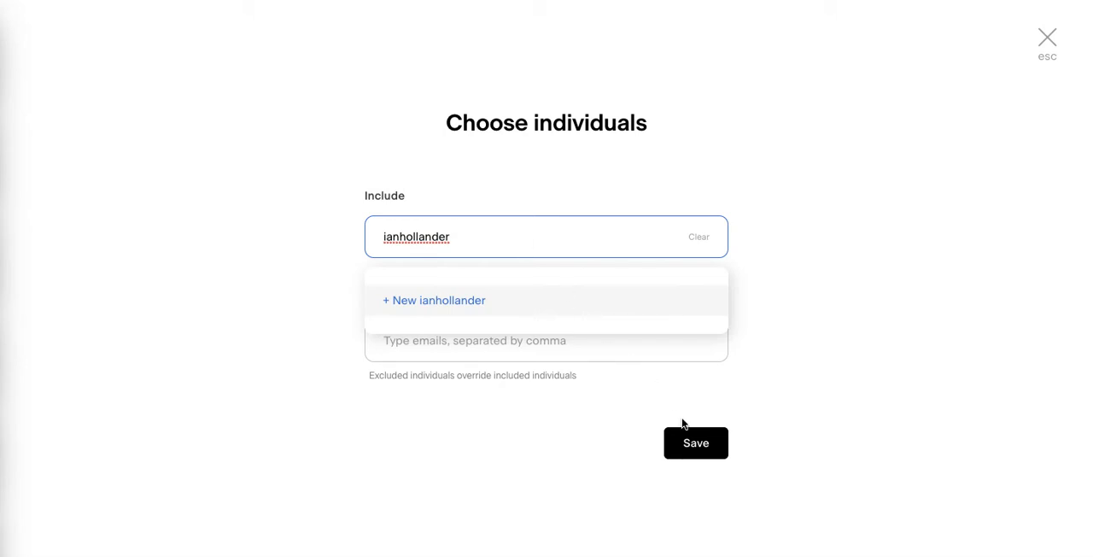
pyautogui.click(695, 436)
pyautogui.click(1030, 87)
# - Include the enlightenup segment as the email's recipients and continue to the sending stage
pyautogui.click(683, 313)
pyautogui.click(564, 239)
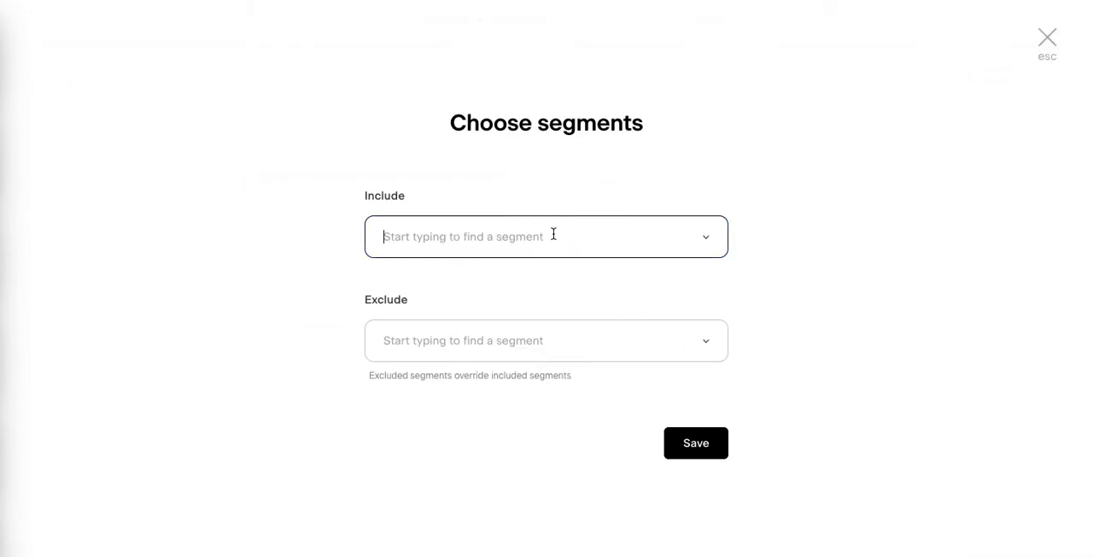
pyautogui.write('en')
pyautogui.click(420, 298)
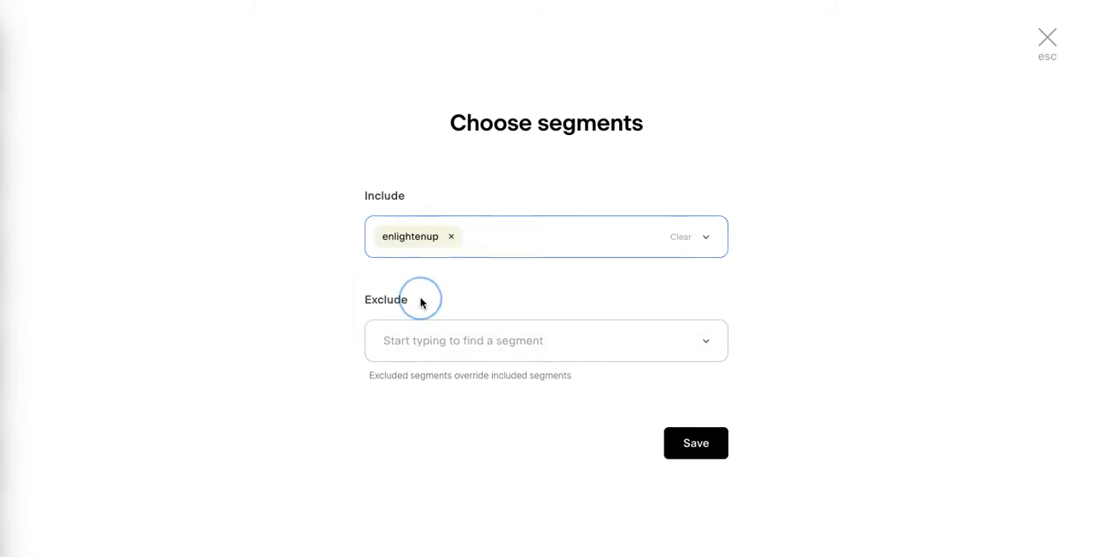
pyautogui.click(713, 440)
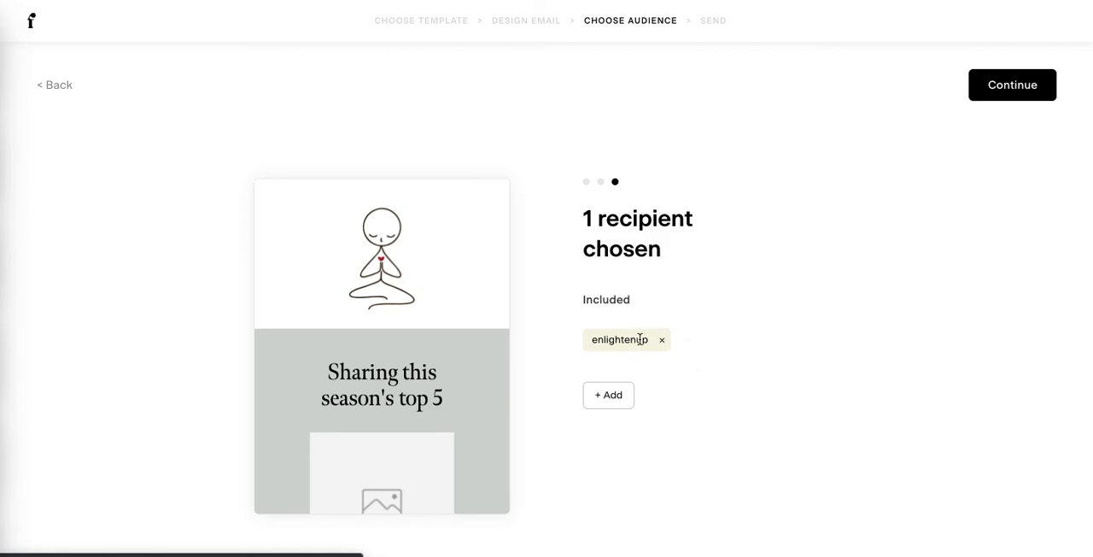
pyautogui.click(1011, 86)
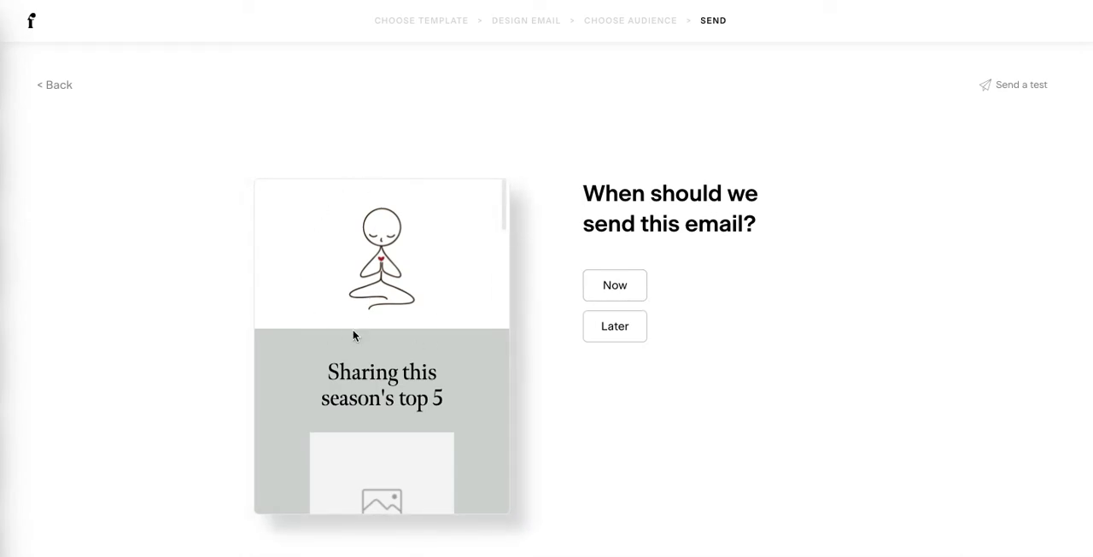
# - Look through the preview of the newsletter down to the "Farmer's market picks" section and return to its beginning
pyautogui.moveTo(502, 227); pyautogui.dragTo(491, 250)
pyautogui.click(345, 299)
pyautogui.scroll(-5, 344, 302)
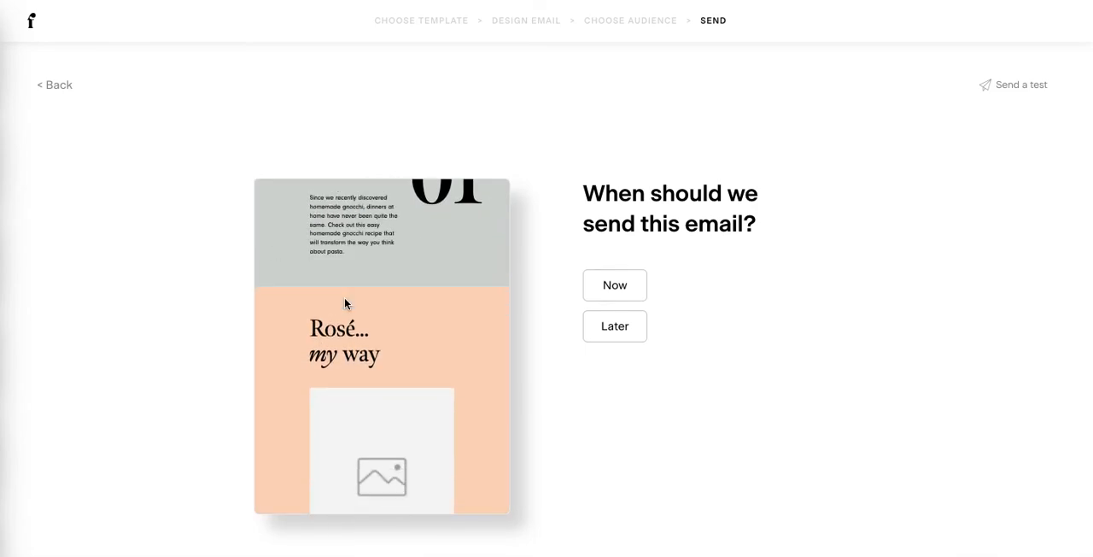
pyautogui.scroll(-8, 345, 303)
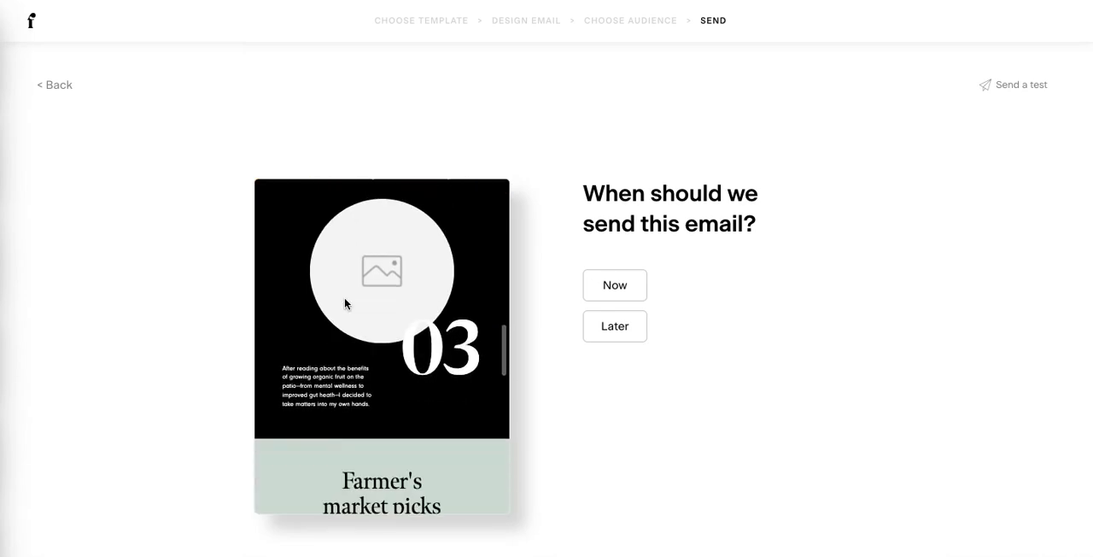
pyautogui.scroll(5, 478, 325)
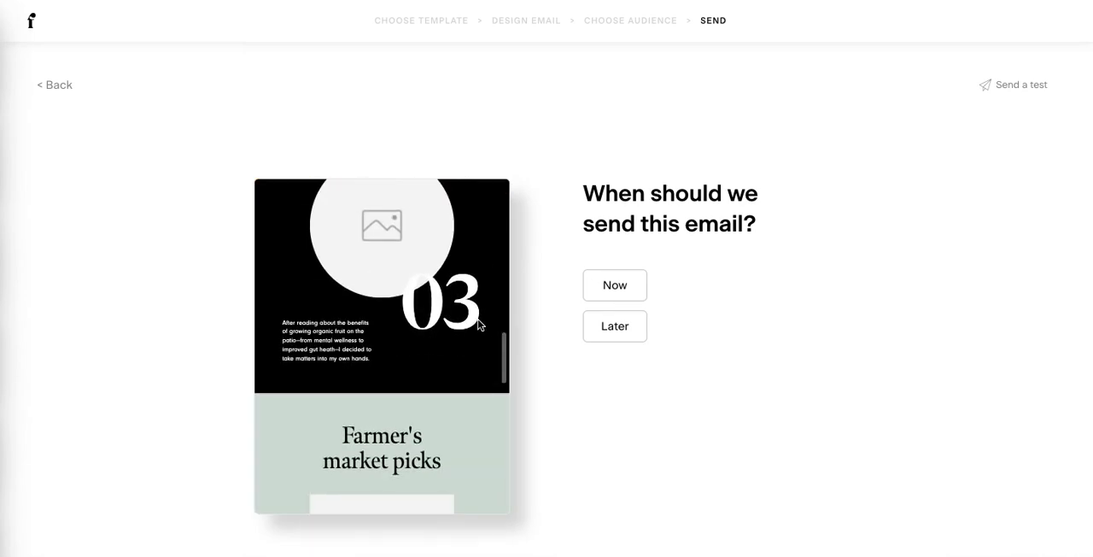
pyautogui.scroll(6, 478, 324)
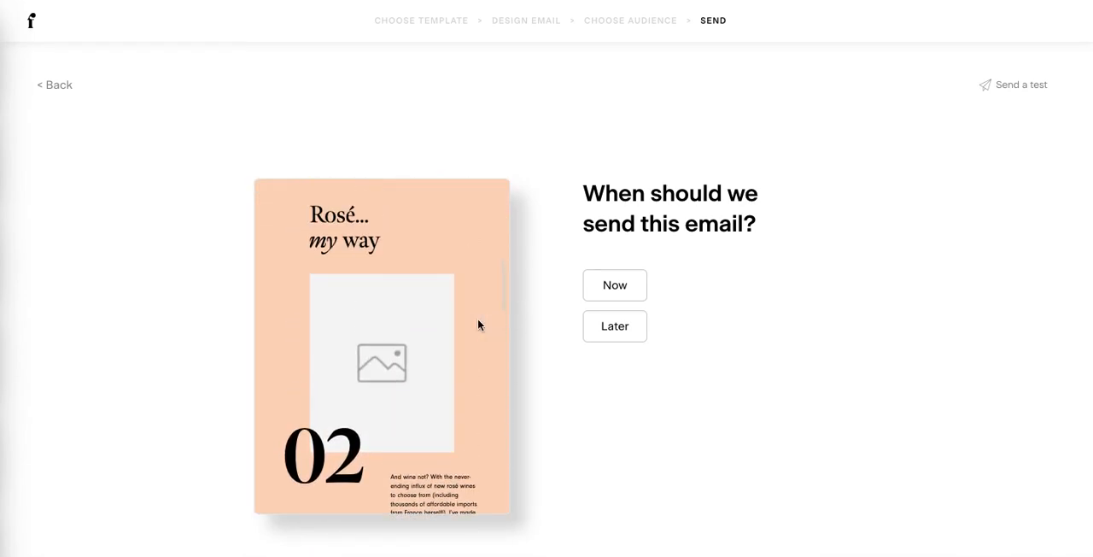
pyautogui.scroll(2, 478, 325)
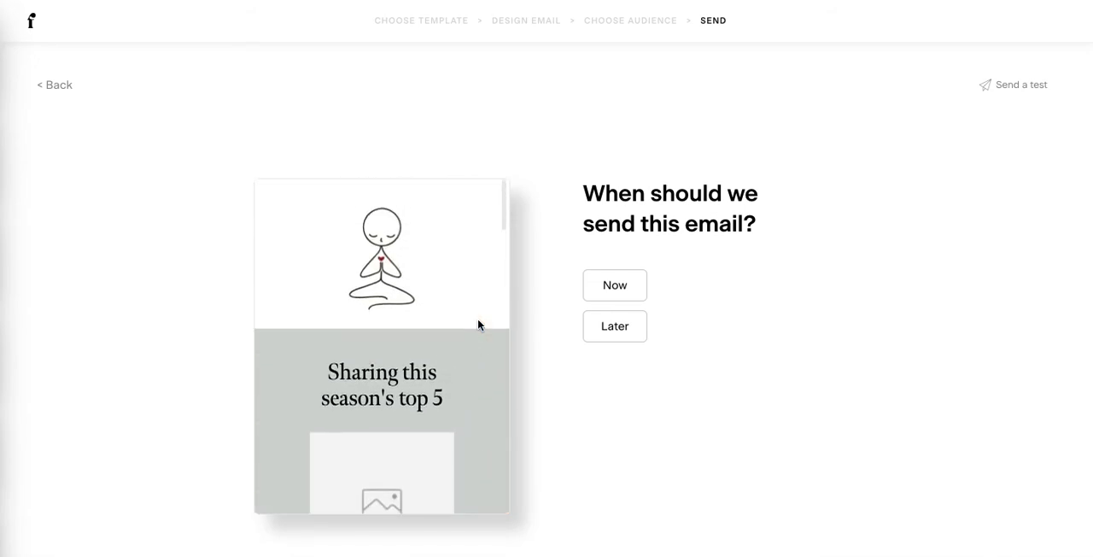